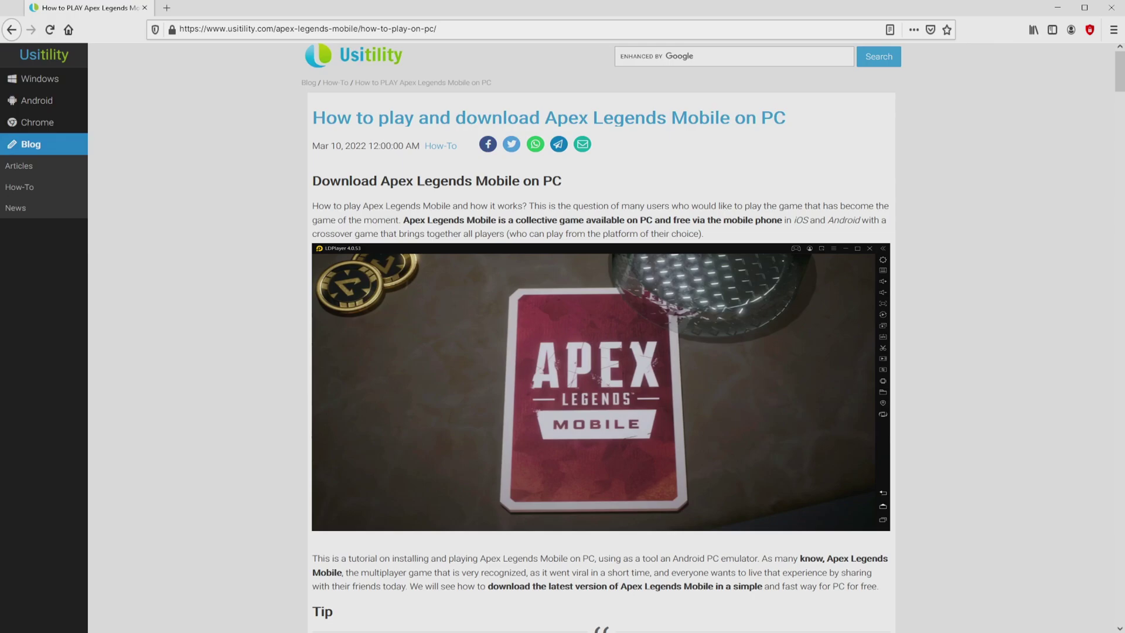
- Open the Apex Legends Mobile PC download page linked from the how-to article
{"action": "scroll", "coordinate": [600, 337], "scroll_direction": "down", "scroll_amount": 4}
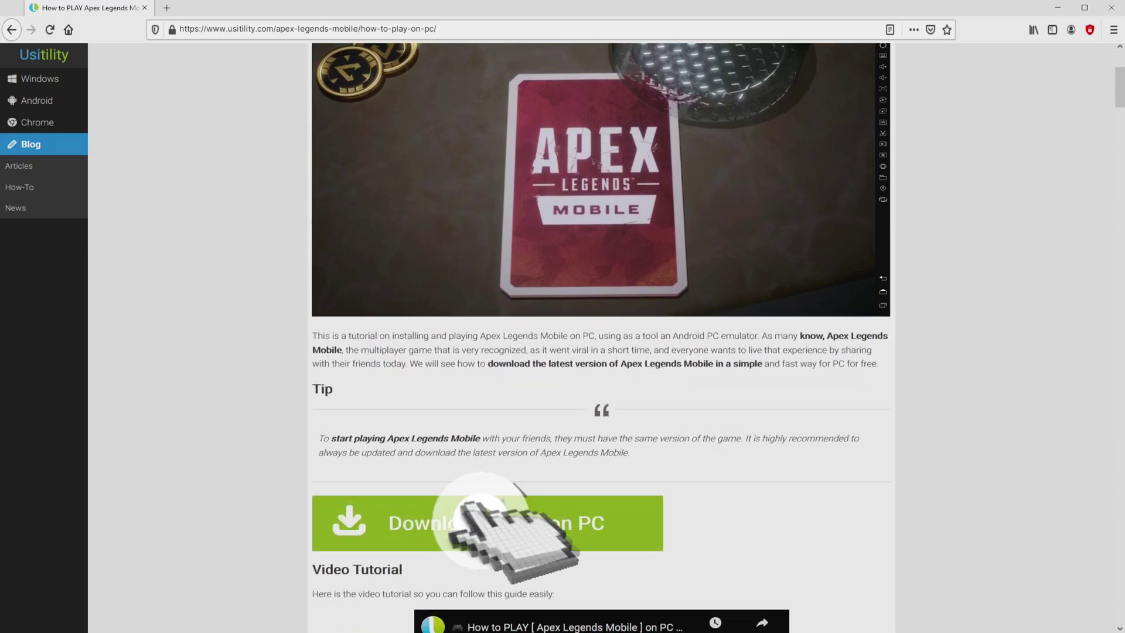
{"action": "left_click", "coordinate": [486, 523]}
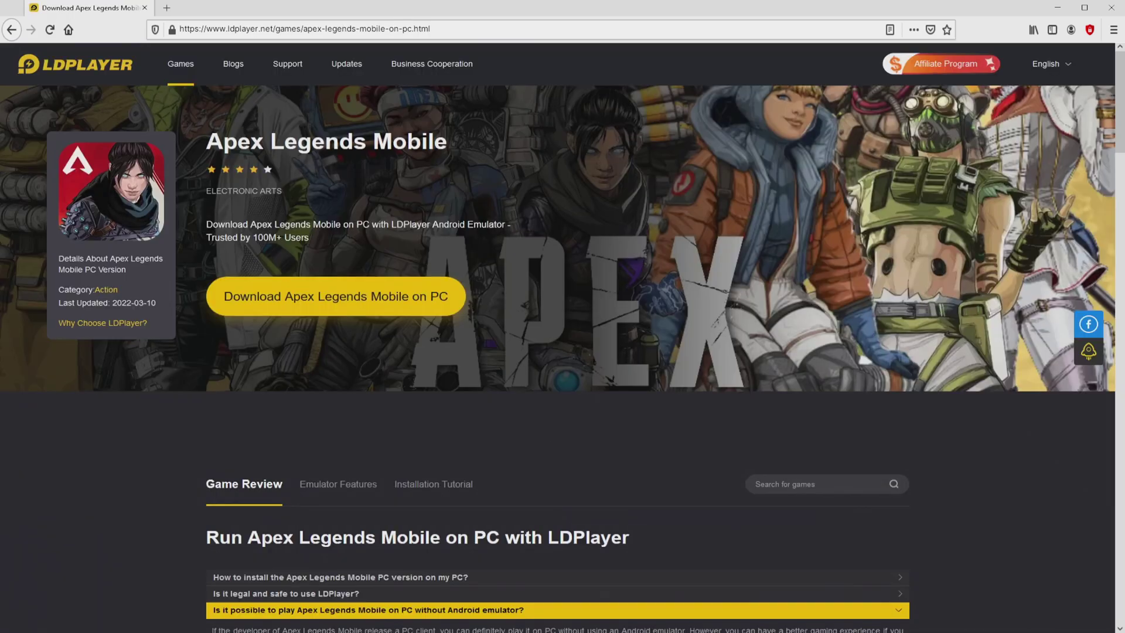
- Look through the game page, download the LDPlayer installer for Apex Legends Mobile and run it
{"action": "scroll", "coordinate": [562, 352], "scroll_direction": "down", "scroll_amount": 15}
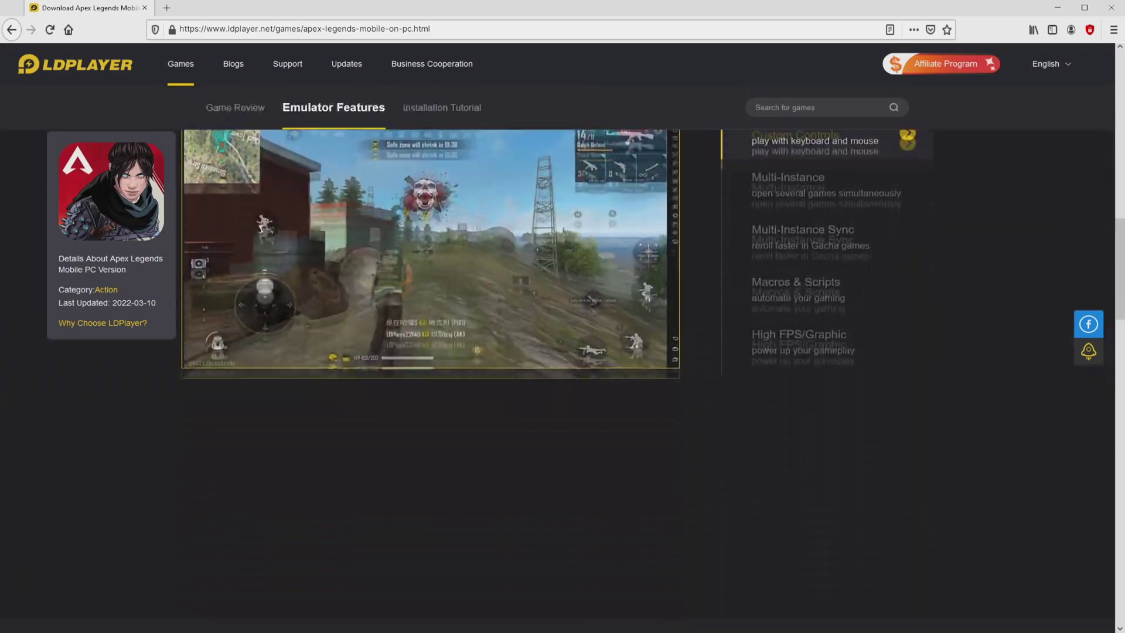
{"action": "scroll", "coordinate": [562, 351], "scroll_direction": "down", "scroll_amount": 15}
{"action": "scroll", "coordinate": [562, 351], "scroll_direction": "up", "scroll_amount": 10}
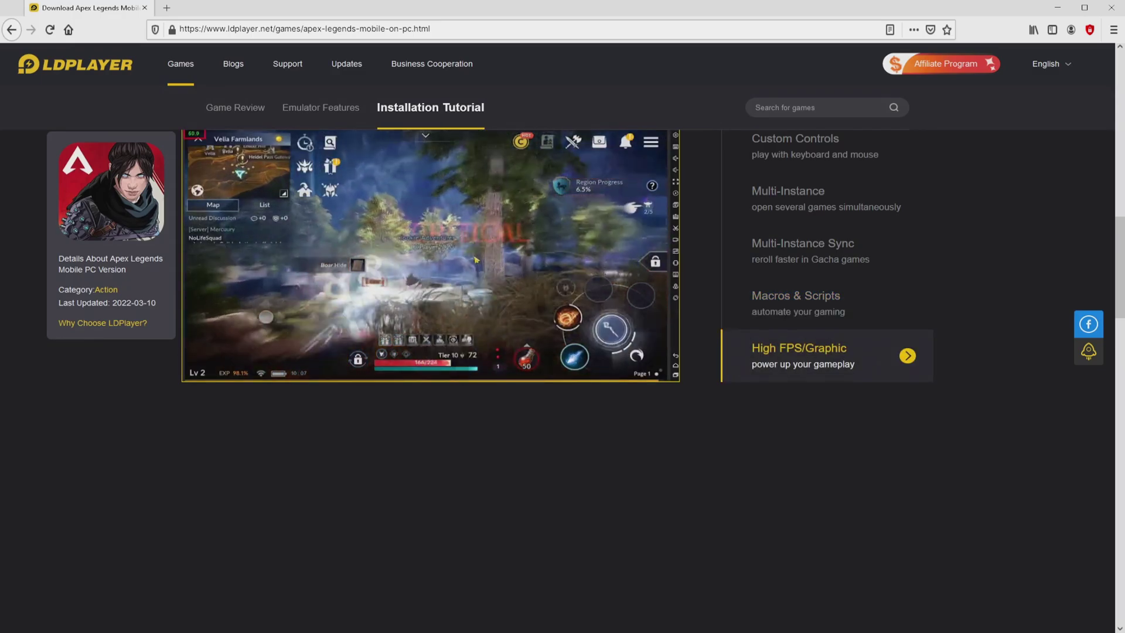
{"action": "scroll", "coordinate": [562, 351], "scroll_direction": "up", "scroll_amount": 3}
{"action": "scroll", "coordinate": [475, 489], "scroll_direction": "up", "scroll_amount": 6}
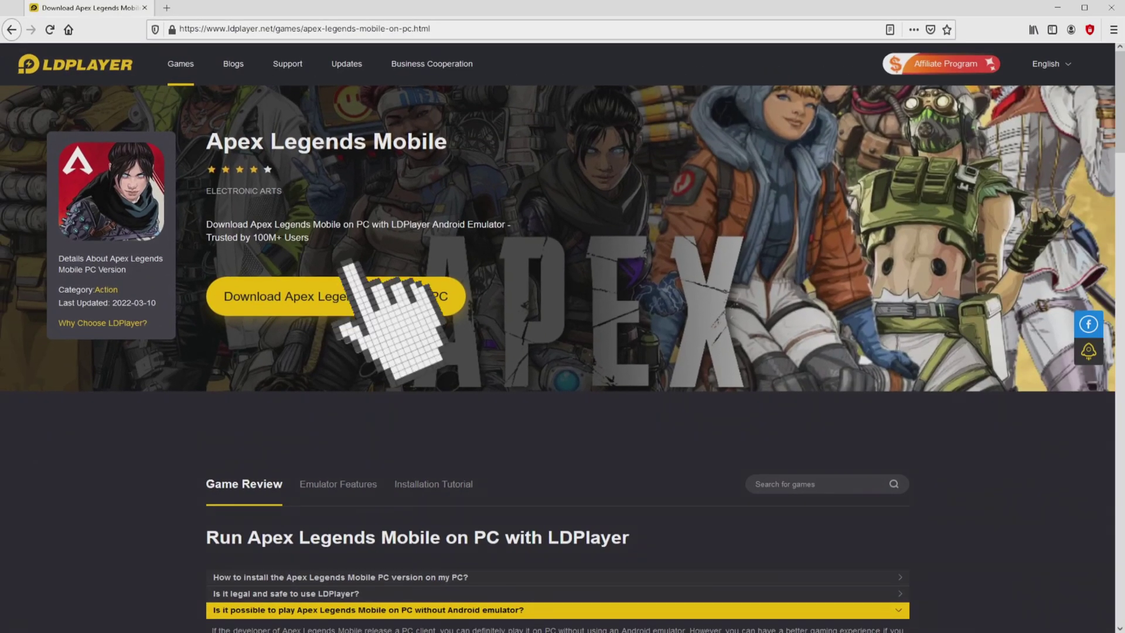
{"action": "left_click", "coordinate": [363, 296]}
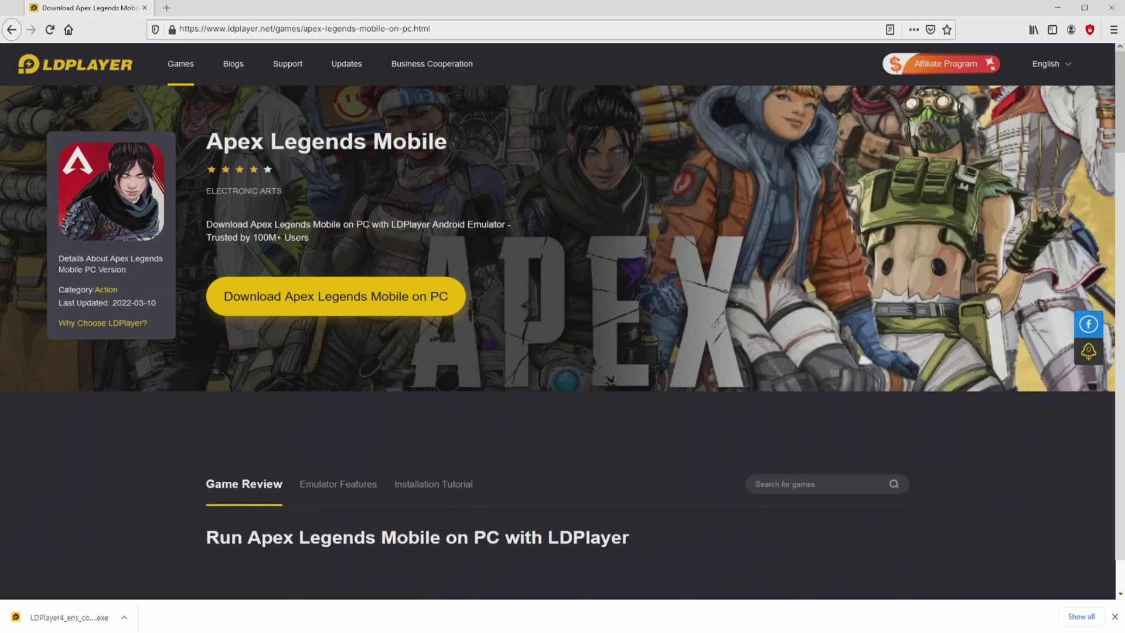
{"action": "left_click", "coordinate": [82, 617]}
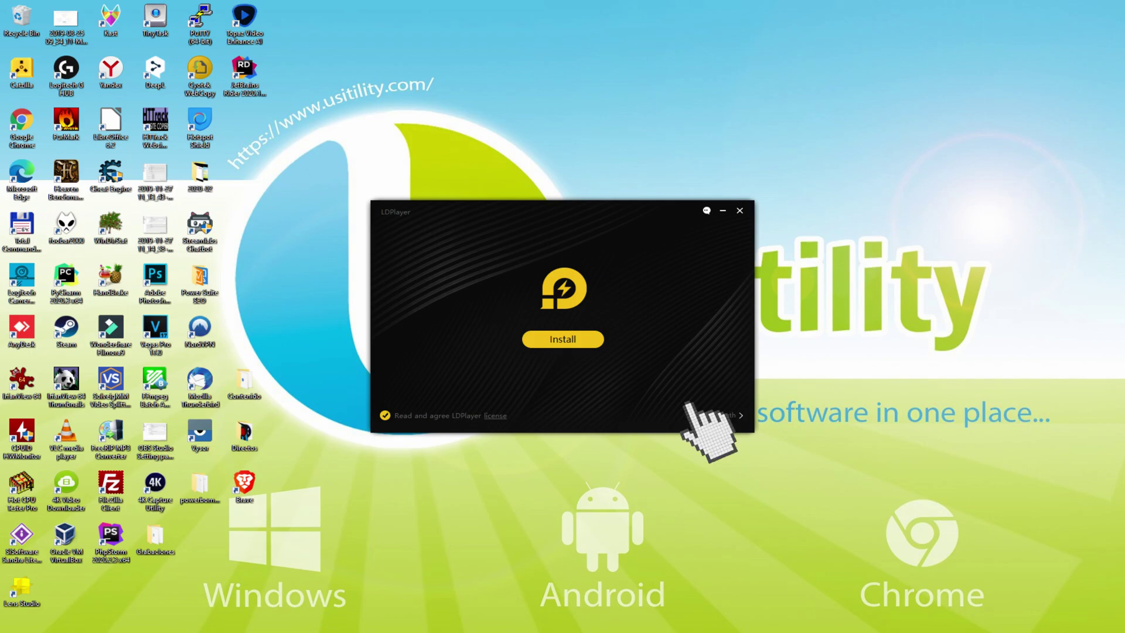
- Check the setup path and install LDPlayer, rejecting the Avast Free Antivirus and McAfee WebAdvisor offers
{"action": "left_click", "coordinate": [721, 415]}
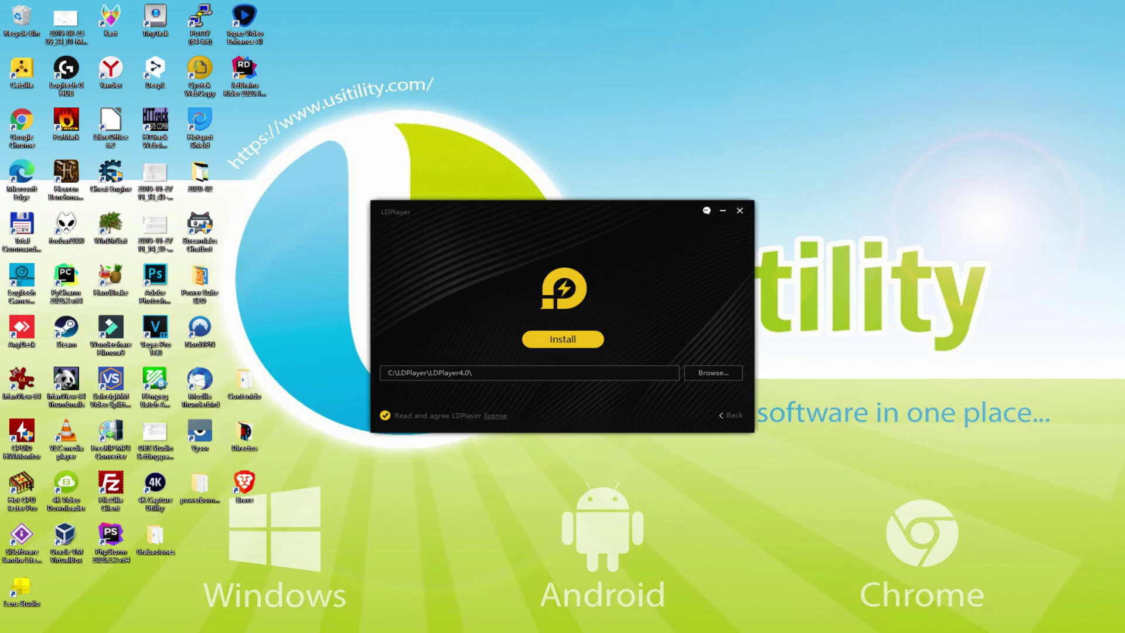
{"action": "left_click", "coordinate": [721, 414]}
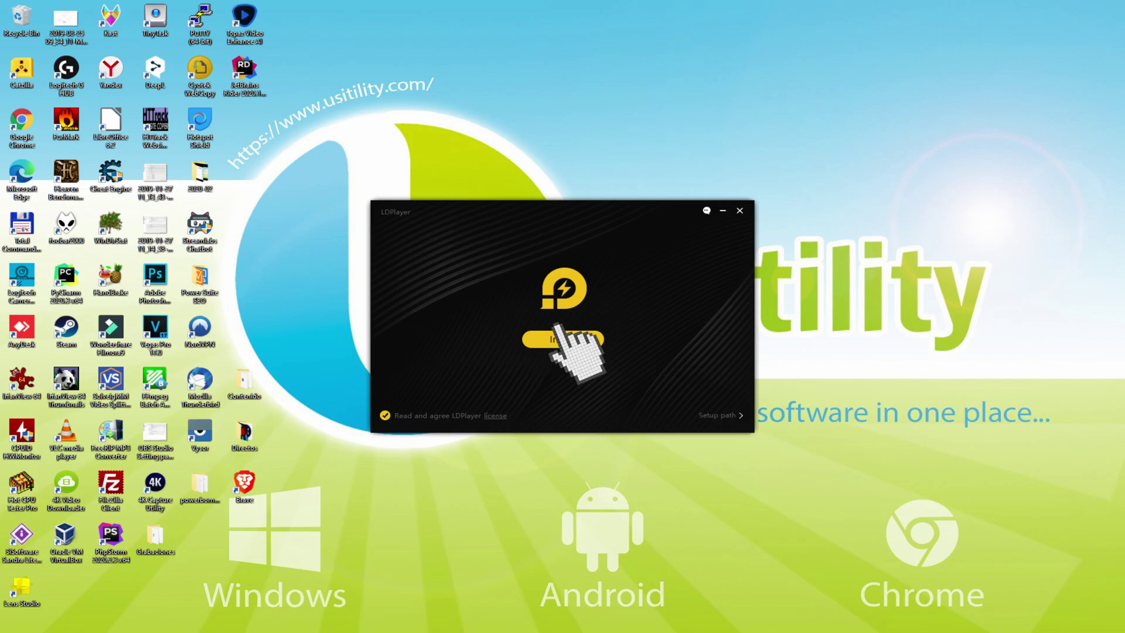
{"action": "left_click", "coordinate": [557, 338]}
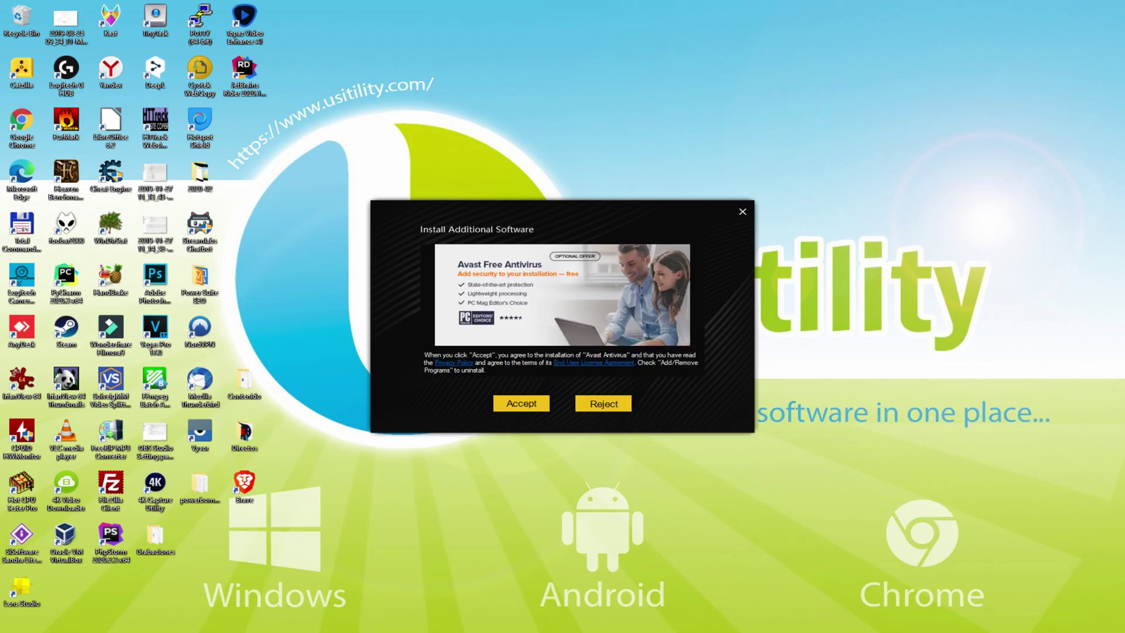
{"action": "left_click", "coordinate": [603, 402]}
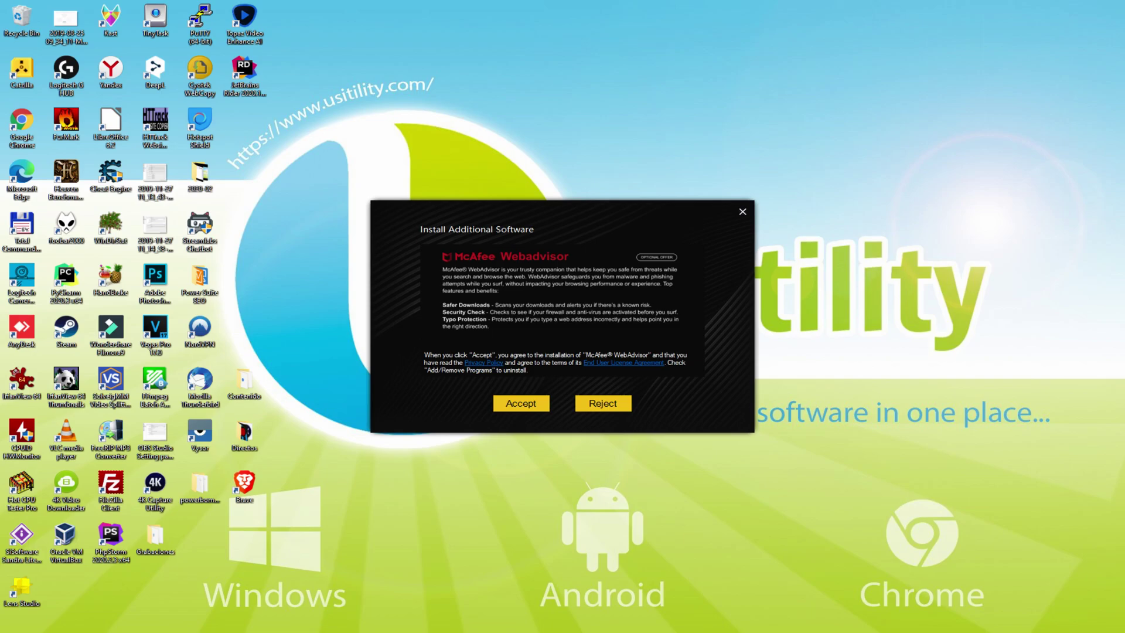
{"action": "left_click", "coordinate": [603, 403]}
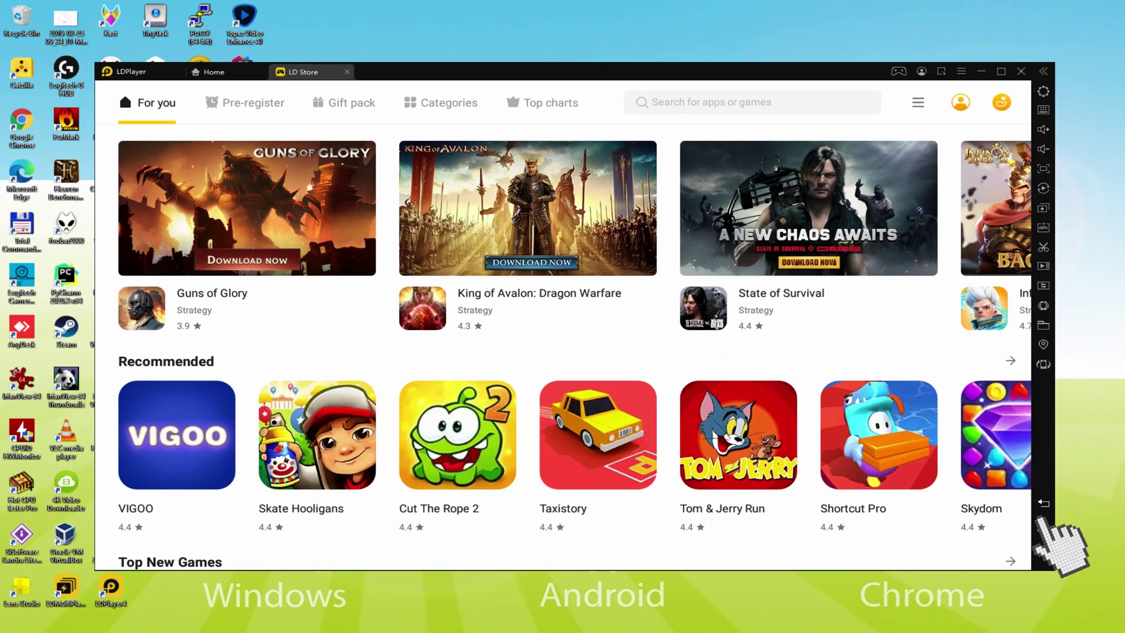
- Leave LD Store for the emulator's home screen and open the Play Store from System Apps
{"action": "left_click", "coordinate": [1043, 502]}
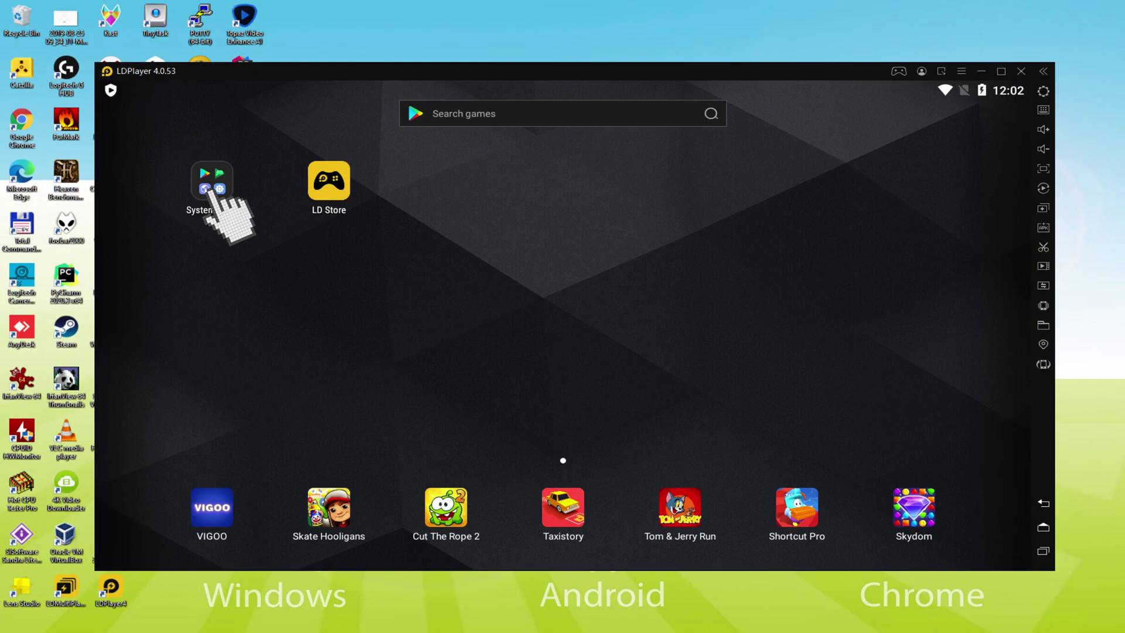
{"action": "left_click", "coordinate": [359, 157]}
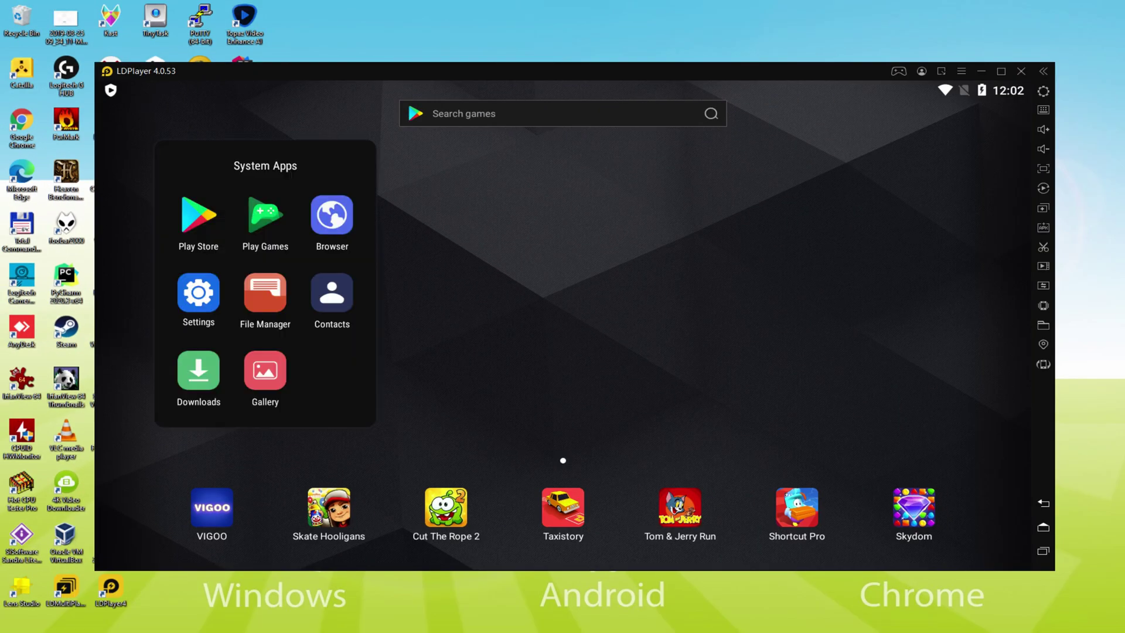
{"action": "left_click", "coordinate": [198, 215]}
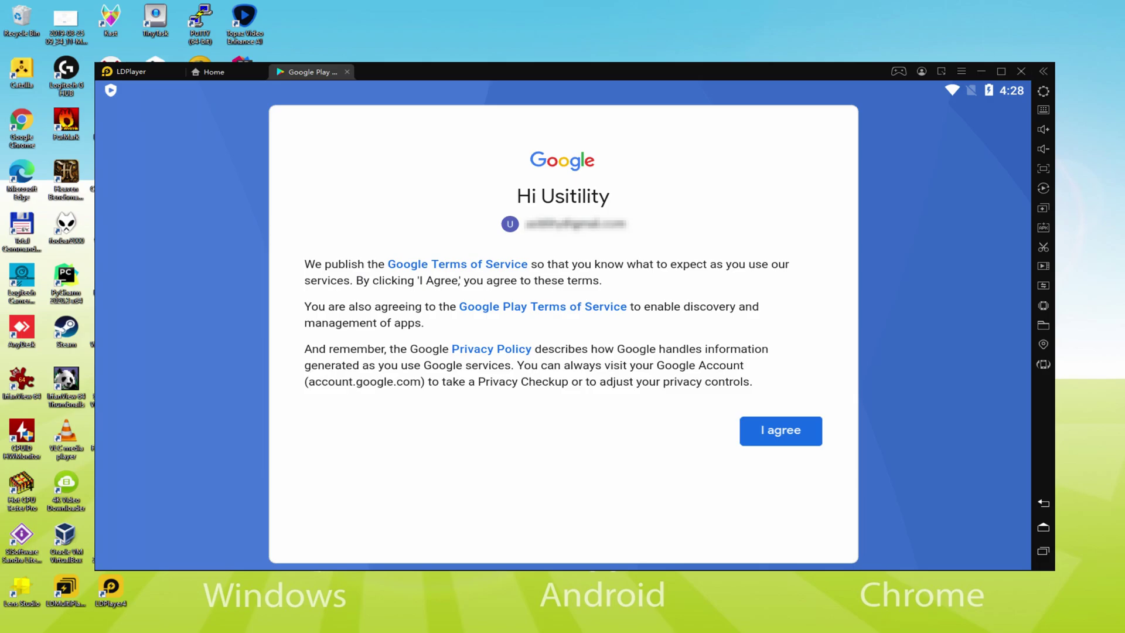
- Agree to the Google terms and accept the Google Services settings with backup to Google Drive turned off
{"action": "left_click", "coordinate": [779, 433]}
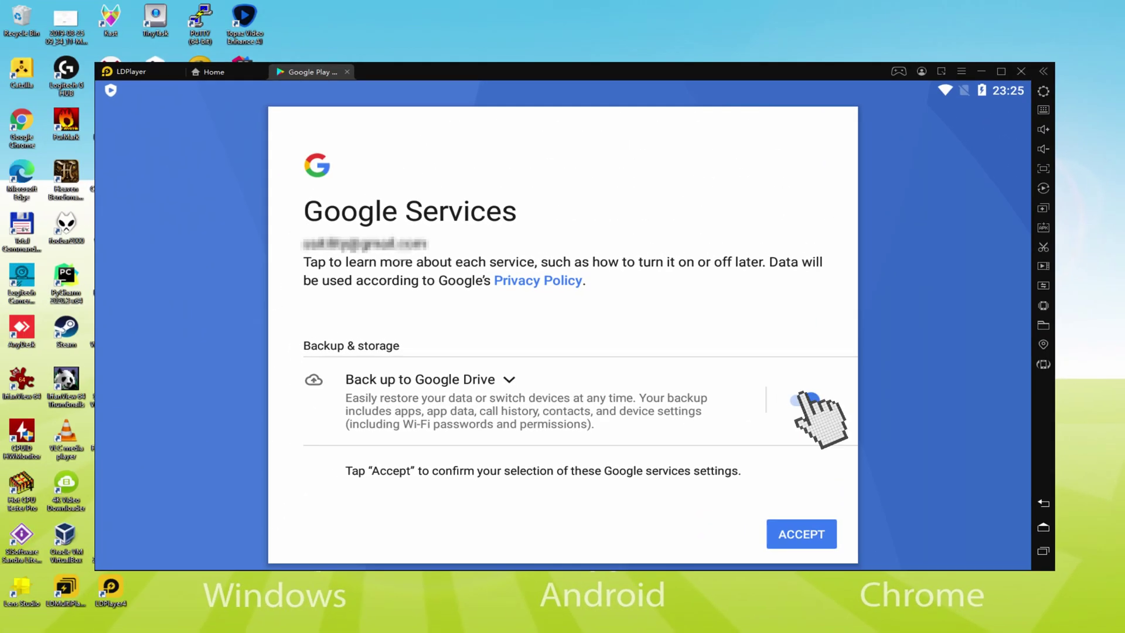
{"action": "left_click", "coordinate": [805, 400]}
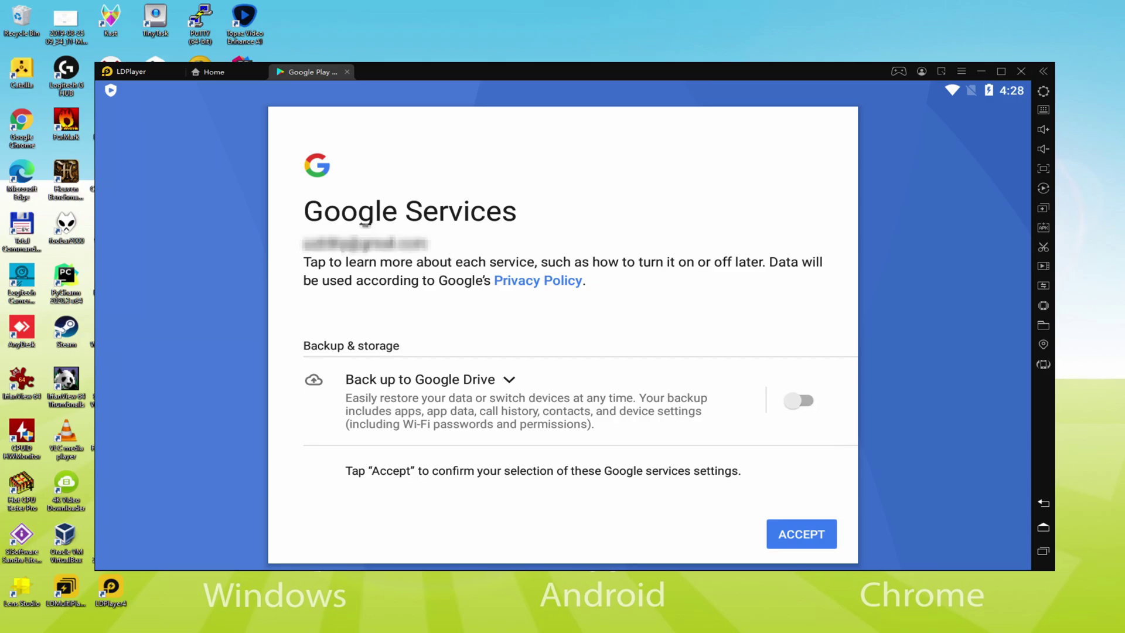
{"action": "left_click", "coordinate": [801, 533]}
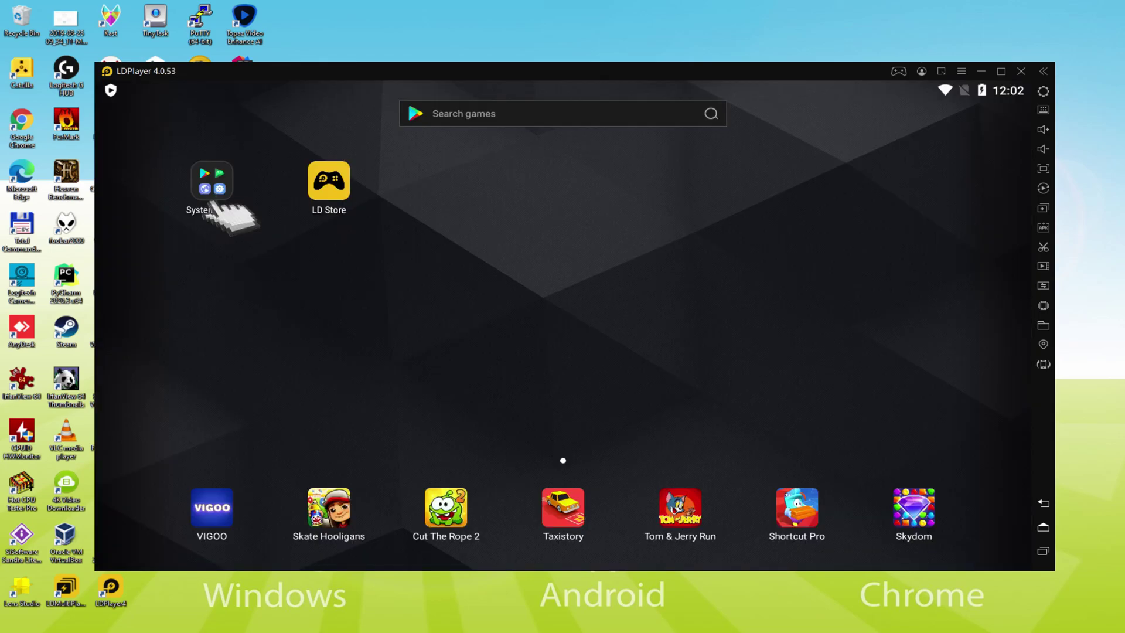
- Search the Play Store for Apex Legends Mobile and install the game
{"action": "left_click", "coordinate": [212, 182]}
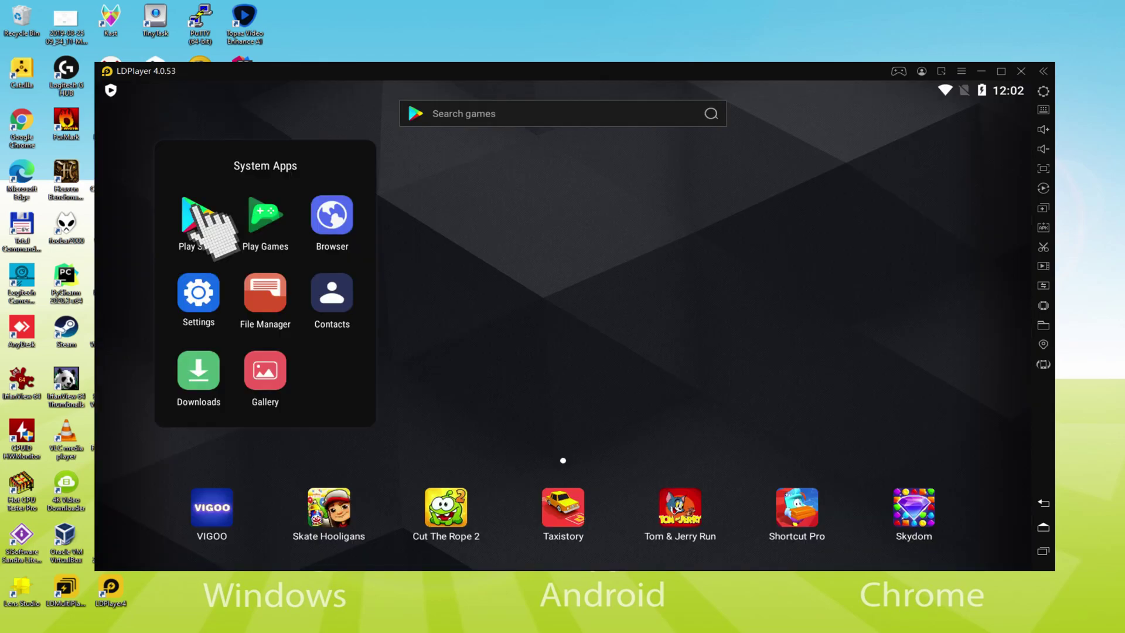
{"action": "left_click", "coordinate": [198, 215]}
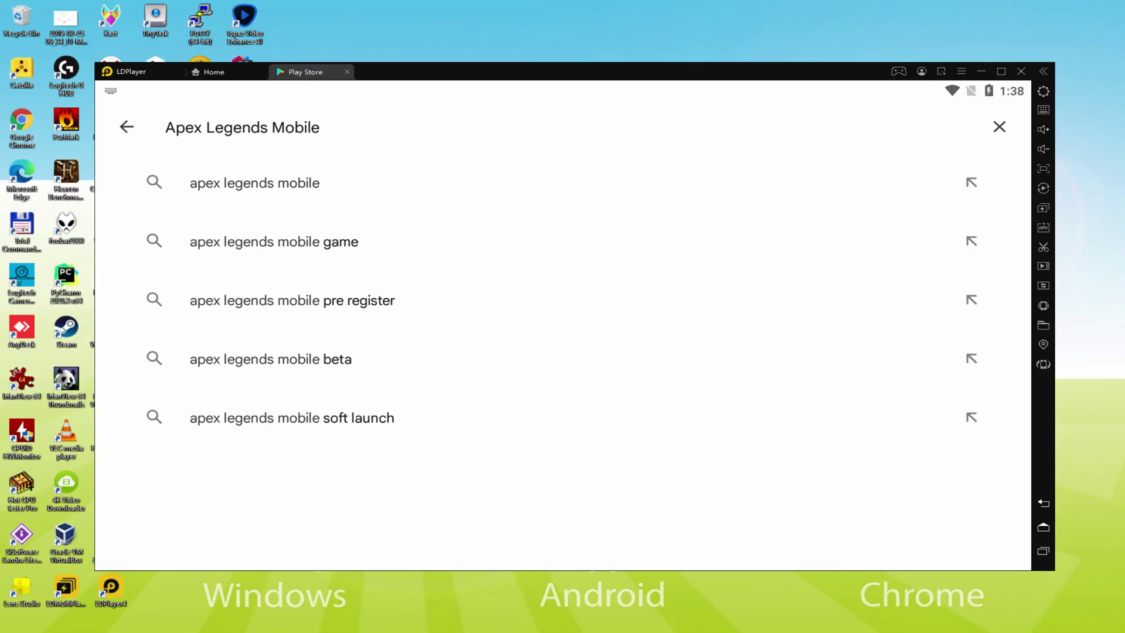
{"action": "left_click", "coordinate": [234, 183]}
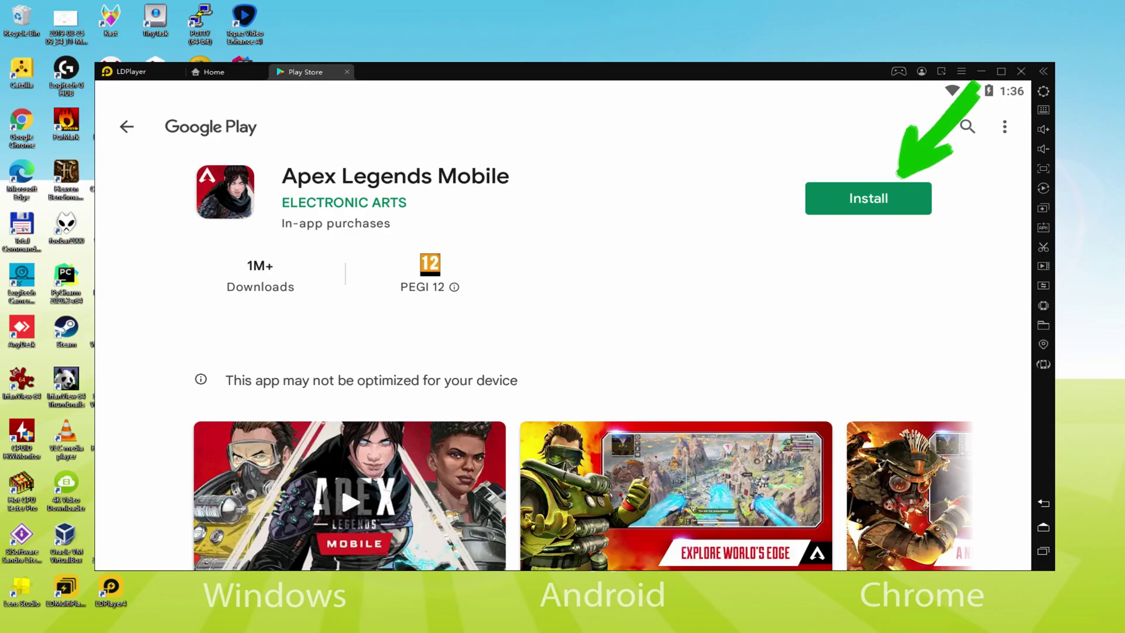
{"action": "left_click", "coordinate": [898, 189]}
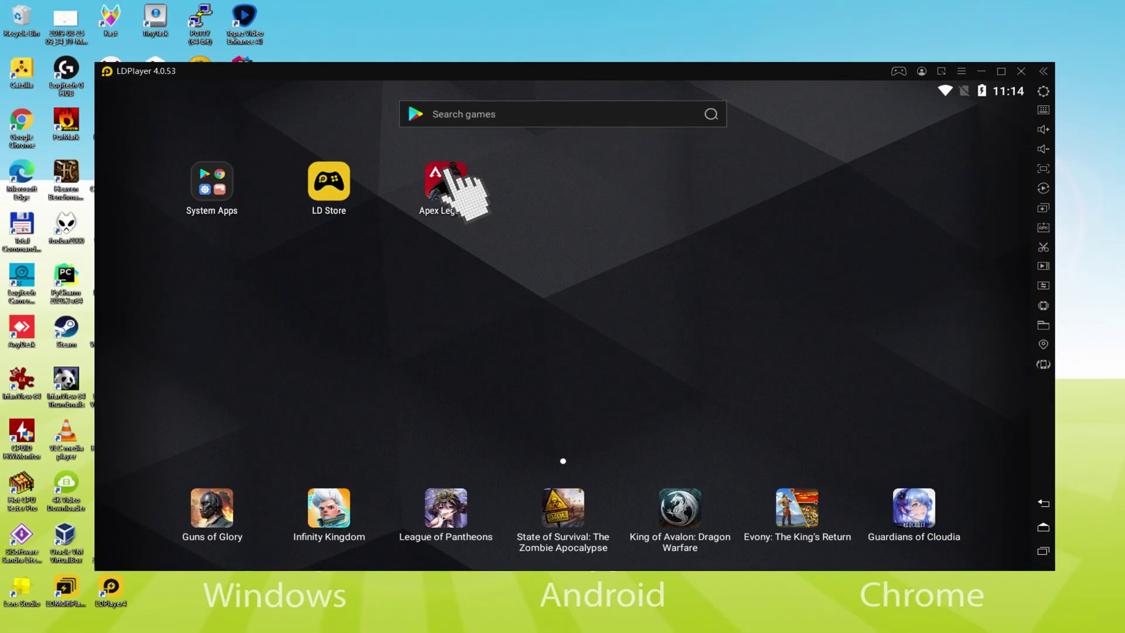
- Launch Apex Legends Mobile and turn the camera towards Mirage in the tutorial
{"action": "left_click", "coordinate": [452, 171]}
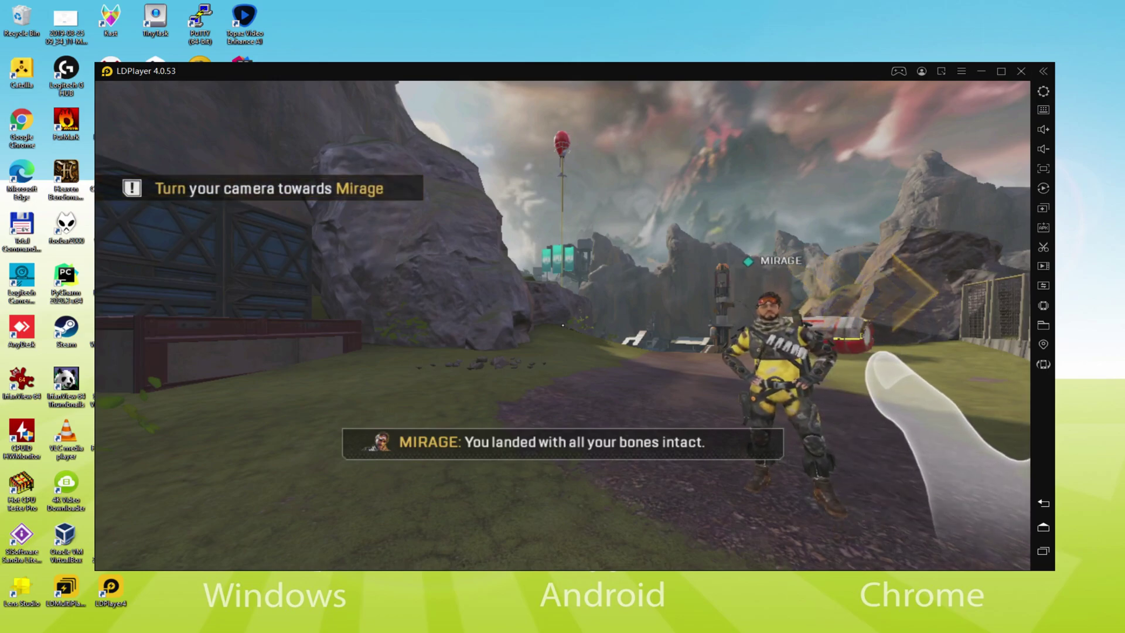
{"action": "mouse_move", "coordinate": [562, 325]}
{"action": "left_mouse_down"}
{"action": "mouse_move", "coordinate": [762, 325]}
{"action": "mouse_move", "coordinate": [234, 325]}
{"action": "mouse_move", "coordinate": [733, 325]}
{"action": "mouse_move", "coordinate": [468, 325]}
{"action": "left_mouse_up"}
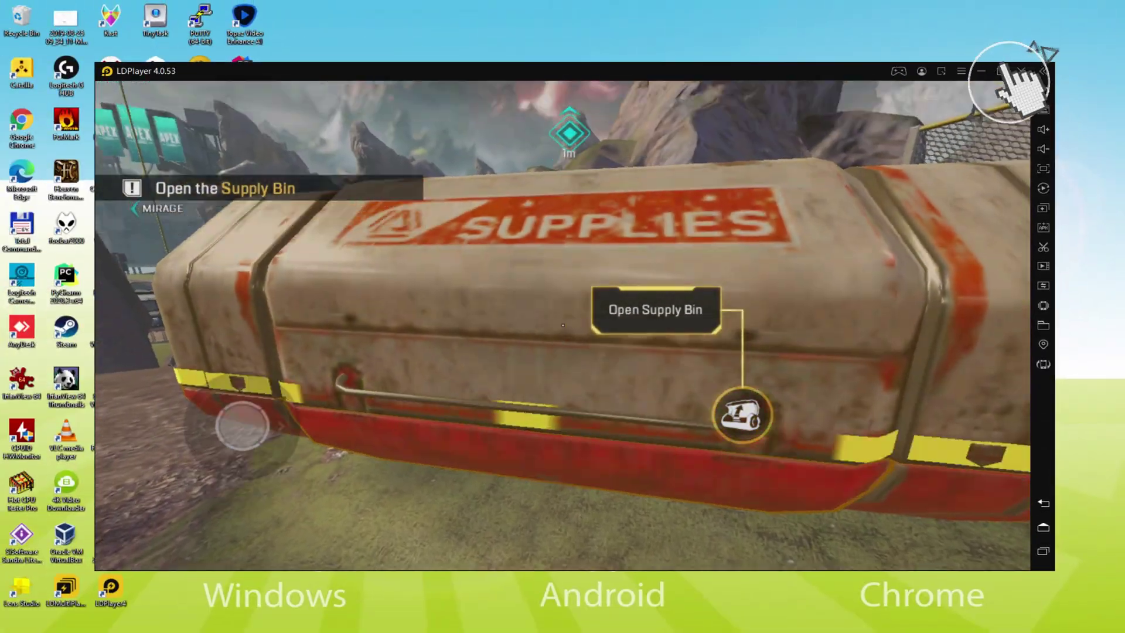
- Maximize the emulator window and open the Supply Bin in the game
{"action": "left_click", "coordinate": [943, 105]}
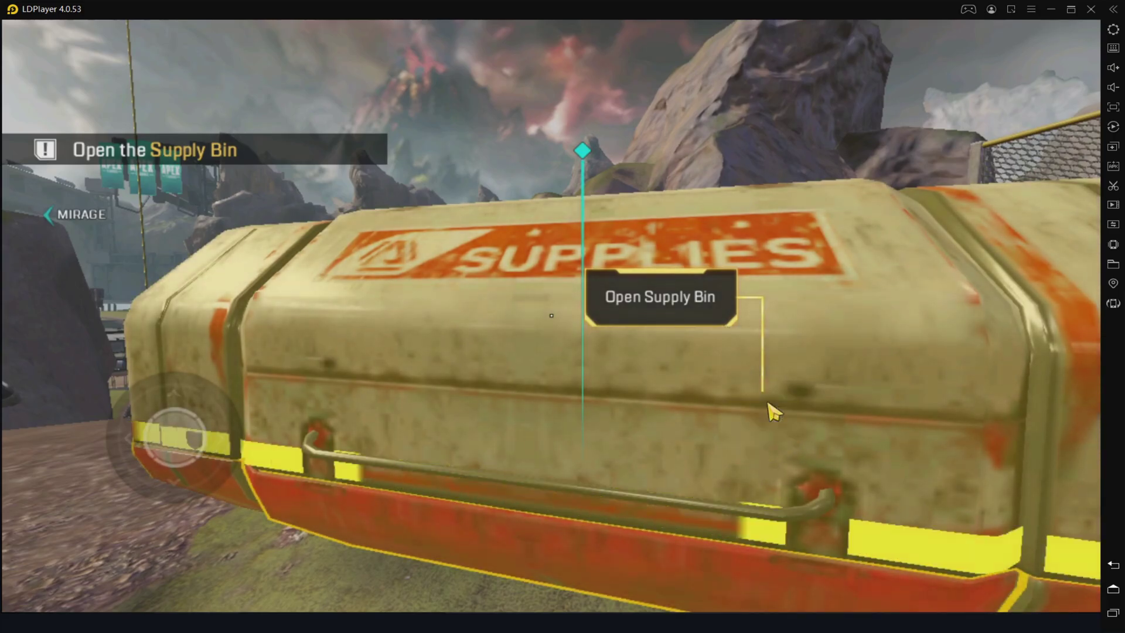
{"action": "left_click", "coordinate": [770, 411]}
- Pick up the R-301 Carbine, the Light Ammo and the Evo Shield from the Supply Bin
{"action": "key", "text": "w"}
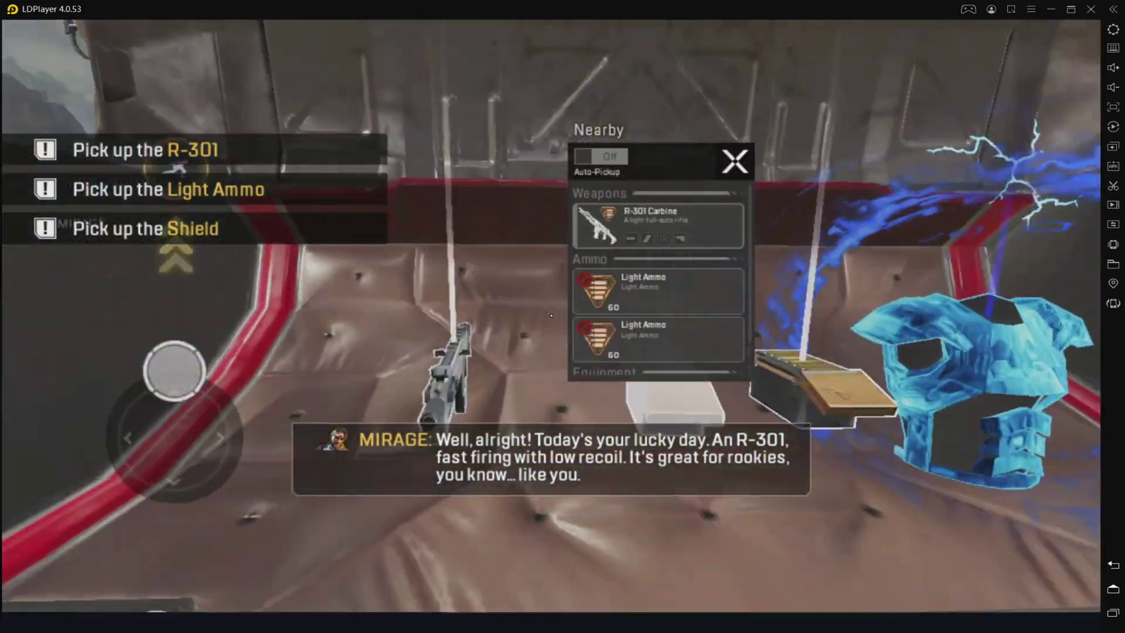
{"action": "key", "text": "w"}
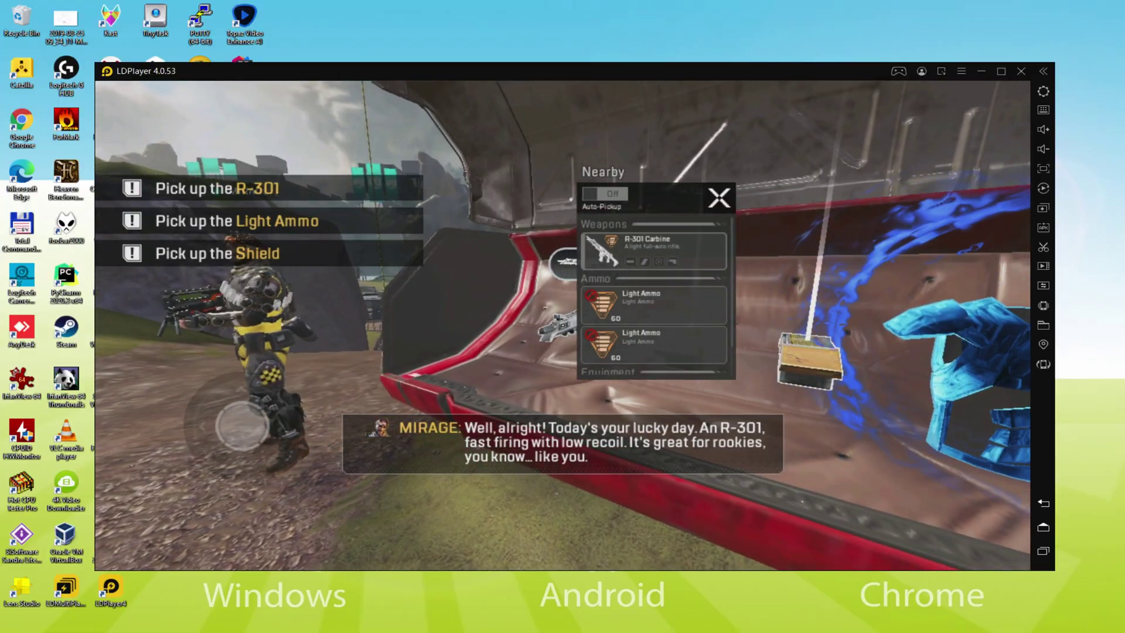
{"action": "key", "text": "w"}
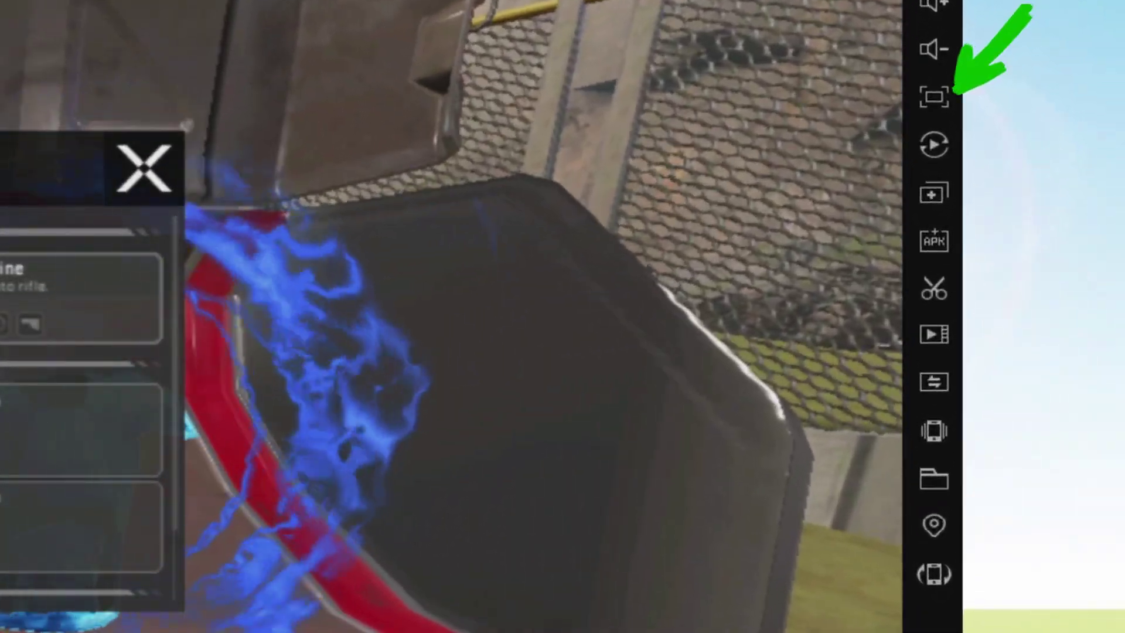
{"action": "key", "text": "w"}
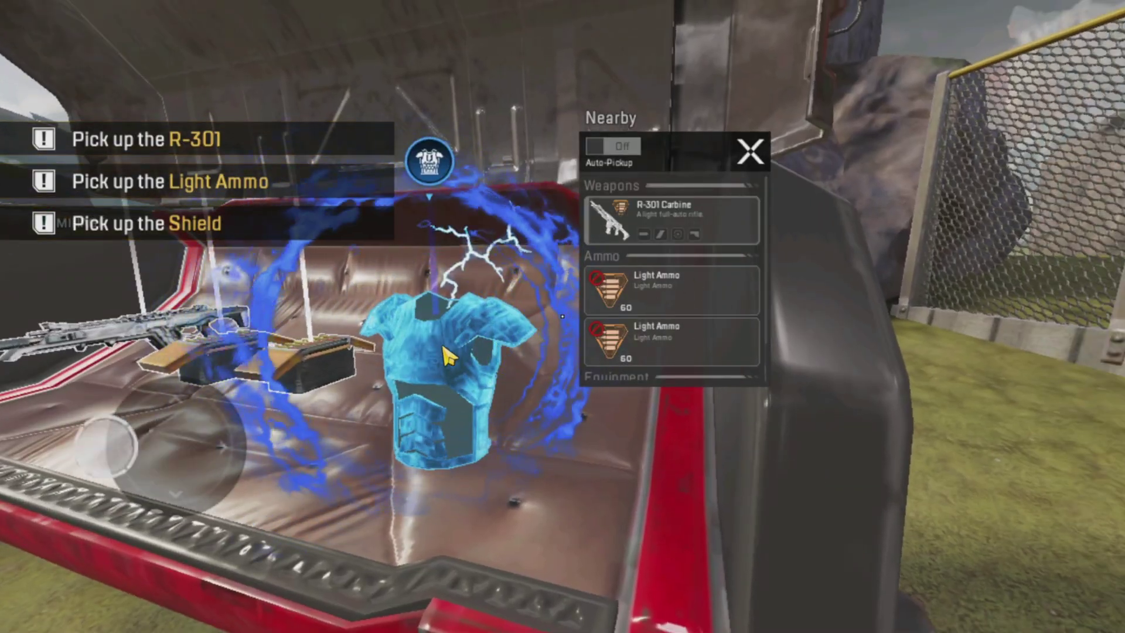
{"action": "key", "text": "a"}
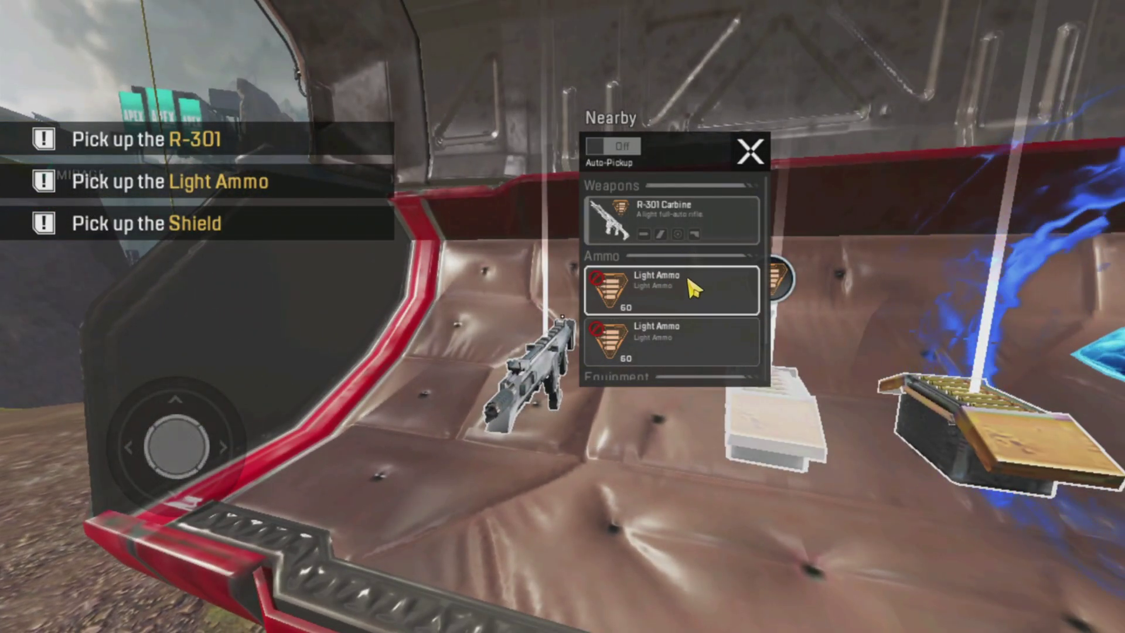
{"action": "left_click", "coordinate": [694, 280]}
{"action": "left_click", "coordinate": [696, 296]}
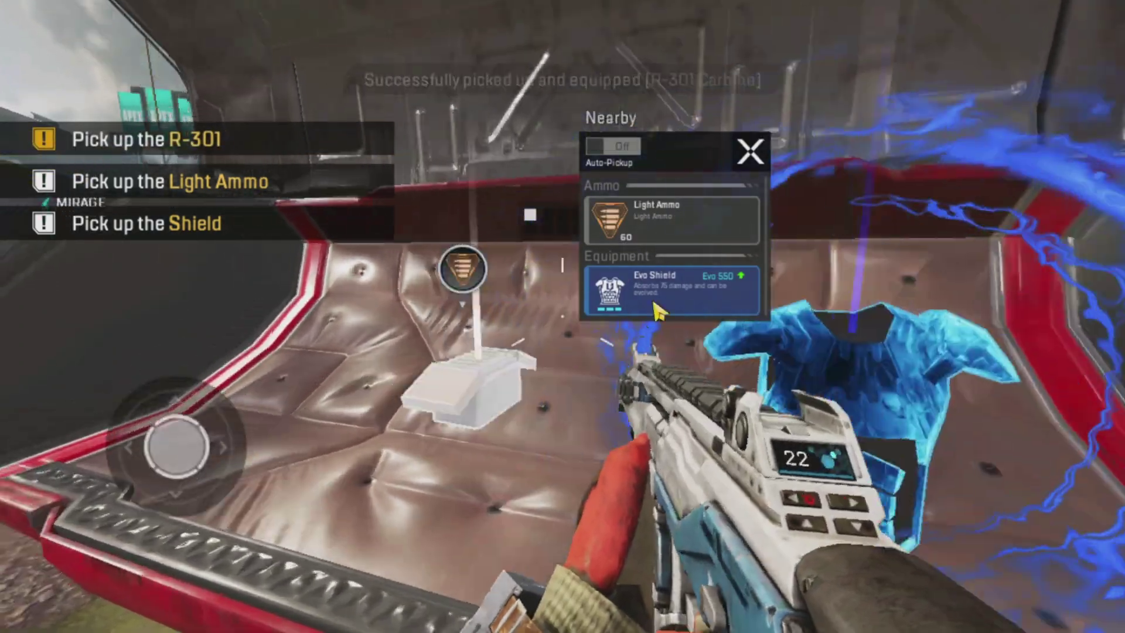
{"action": "left_click", "coordinate": [678, 221]}
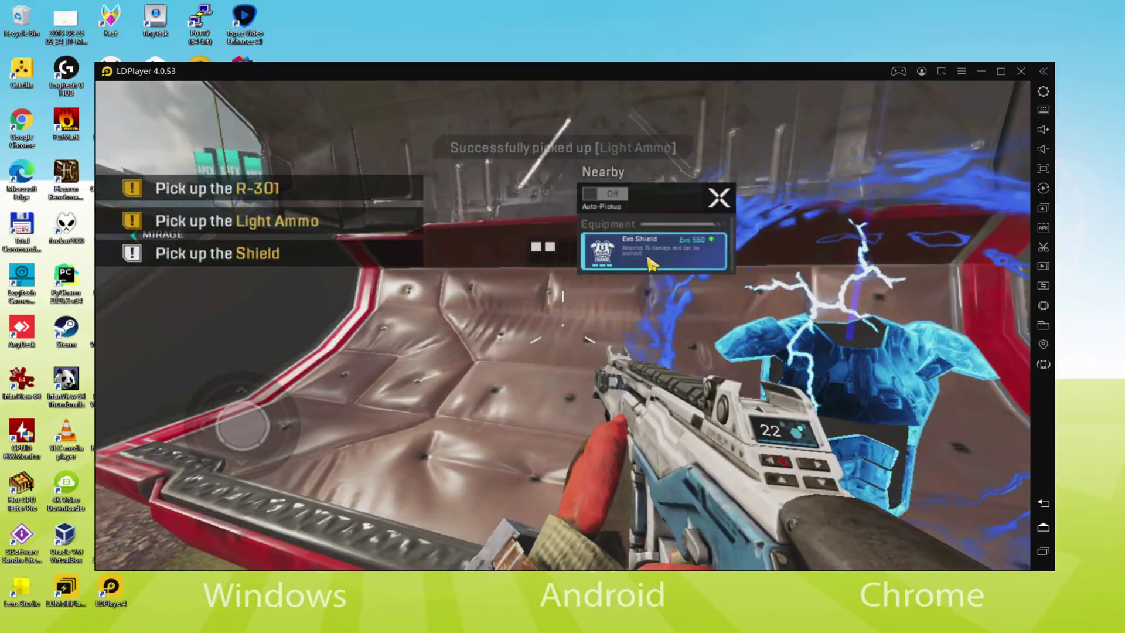
{"action": "left_click", "coordinate": [652, 264]}
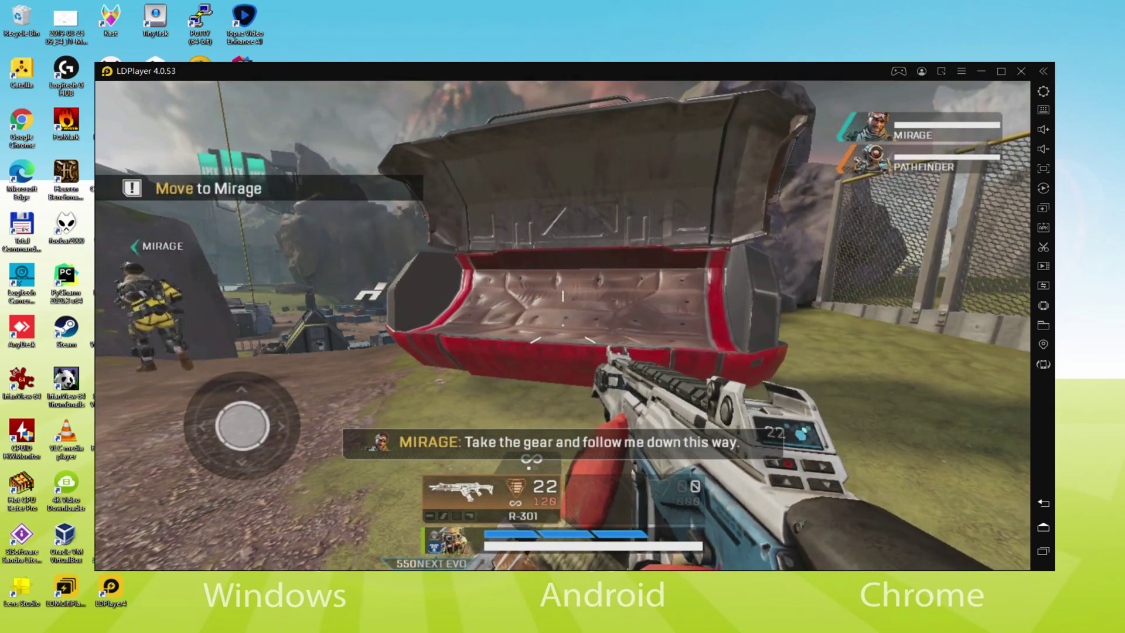
- Move the character away from the Supply Bin towards Mirage
{"action": "key", "text": "w"}
{"action": "key", "text": "a"}
{"action": "key", "text": "w"}
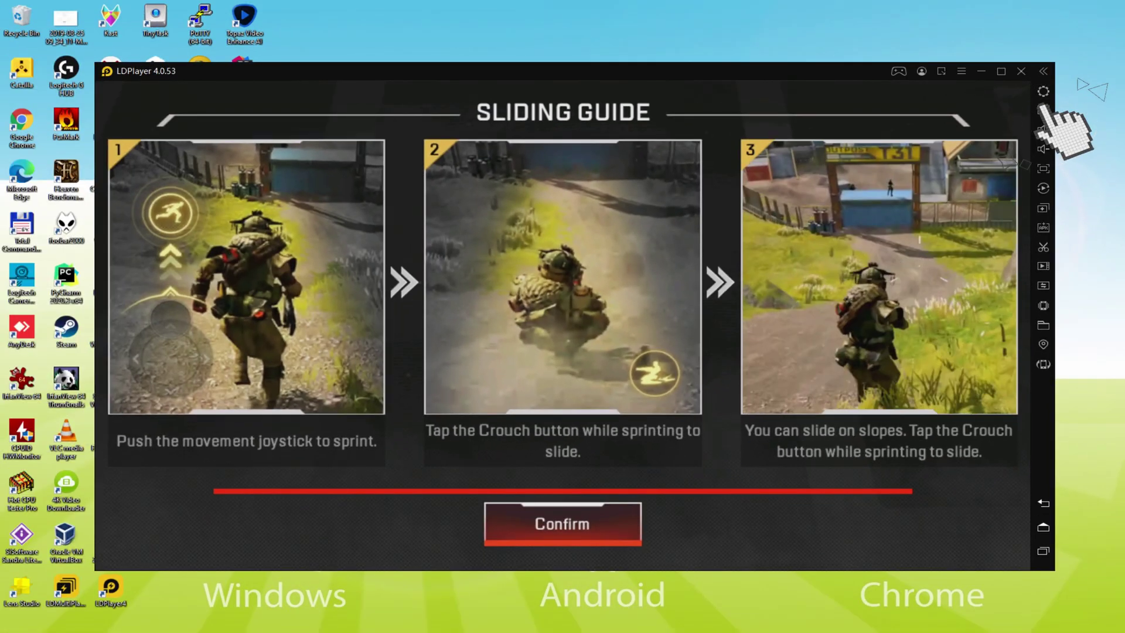
- View the emulator's keyboard mapping settings, confirm the game's Sliding Guide, and leave the keyboard settings
{"action": "left_click", "coordinate": [1042, 111]}
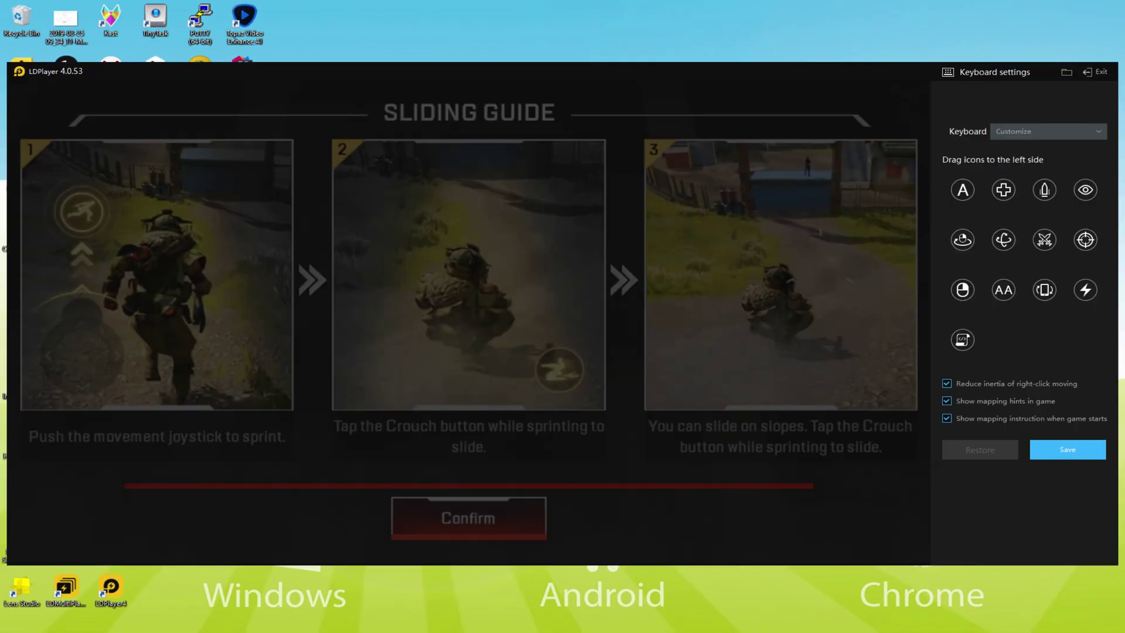
{"action": "left_click", "coordinate": [468, 515]}
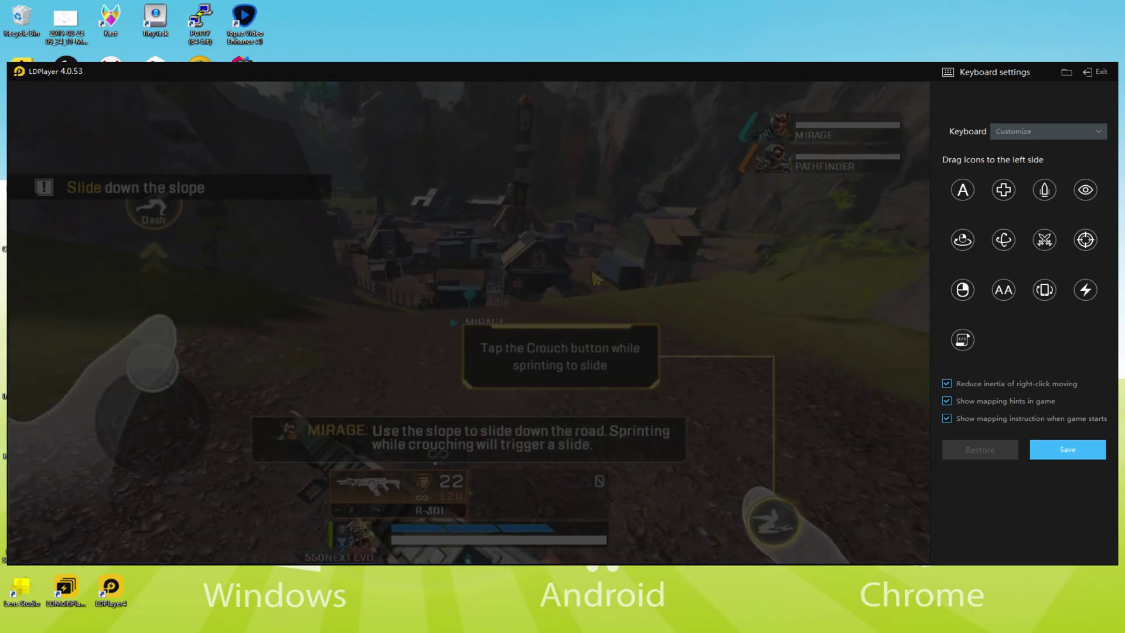
{"action": "left_click", "coordinate": [1095, 71]}
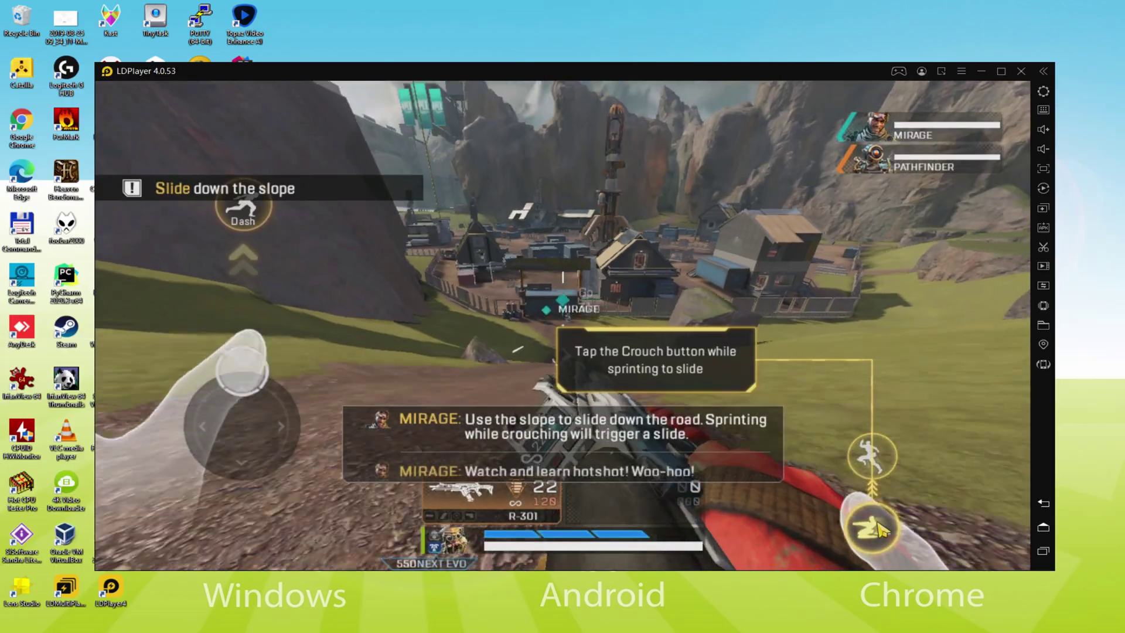
- Slide down the slope by crouching while sprinting, and move the character on towards Mirage
{"action": "left_click", "coordinate": [875, 529]}
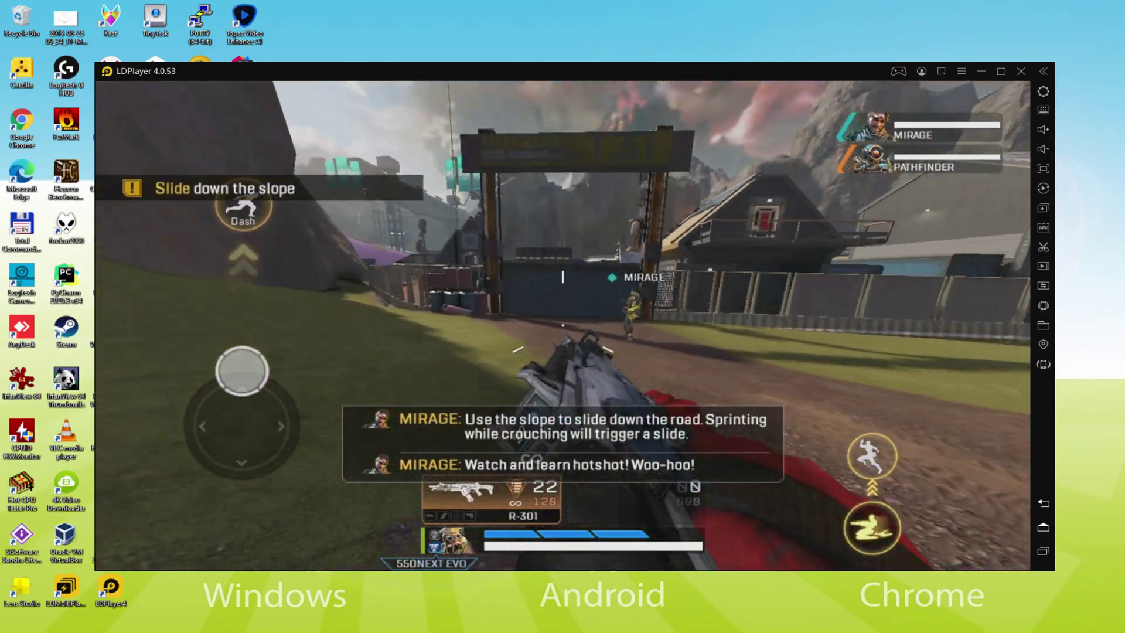
{"action": "key", "text": "ctrl"}
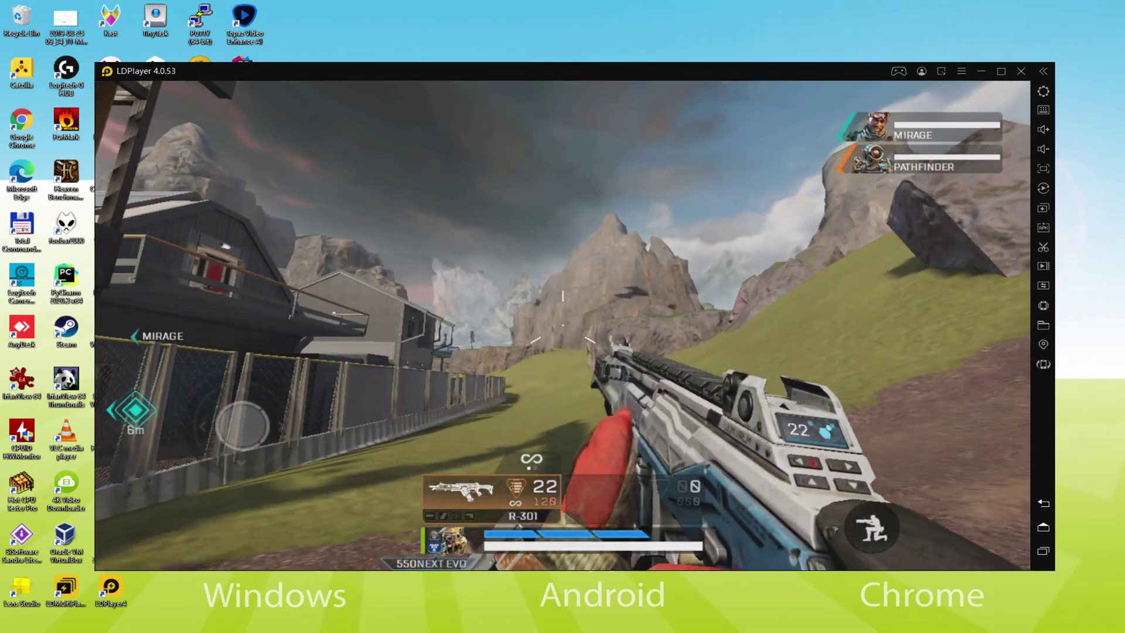
{"action": "key", "text": "w"}
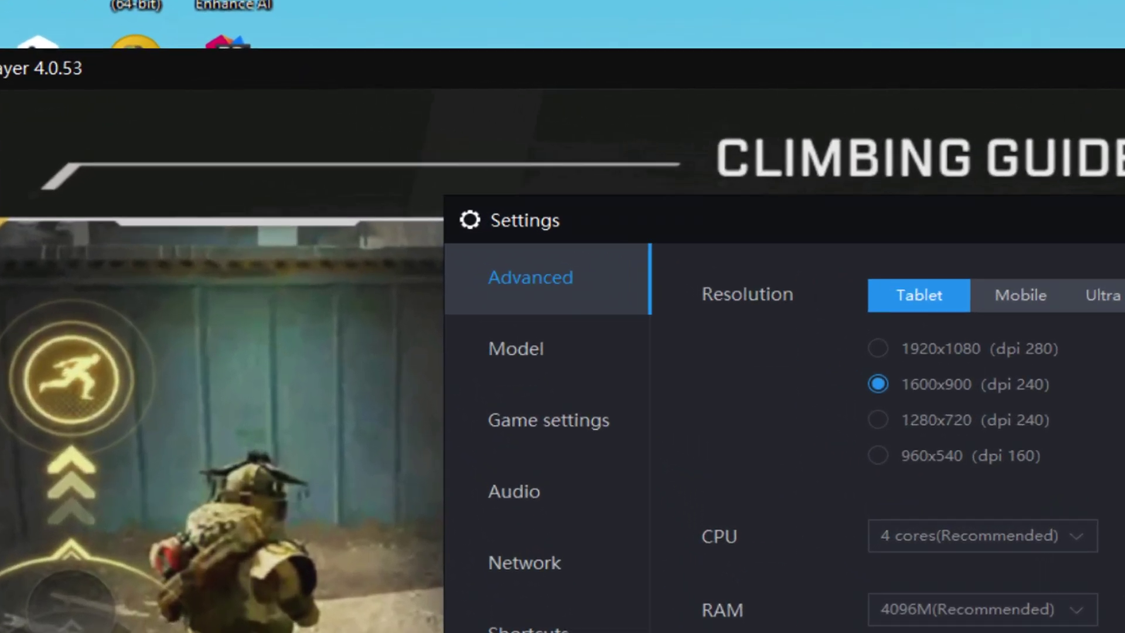
- Examine the tablet resolution choices, down to 960x540, in the emulator's advanced settings
{"action": "left_click", "coordinate": [581, 540]}
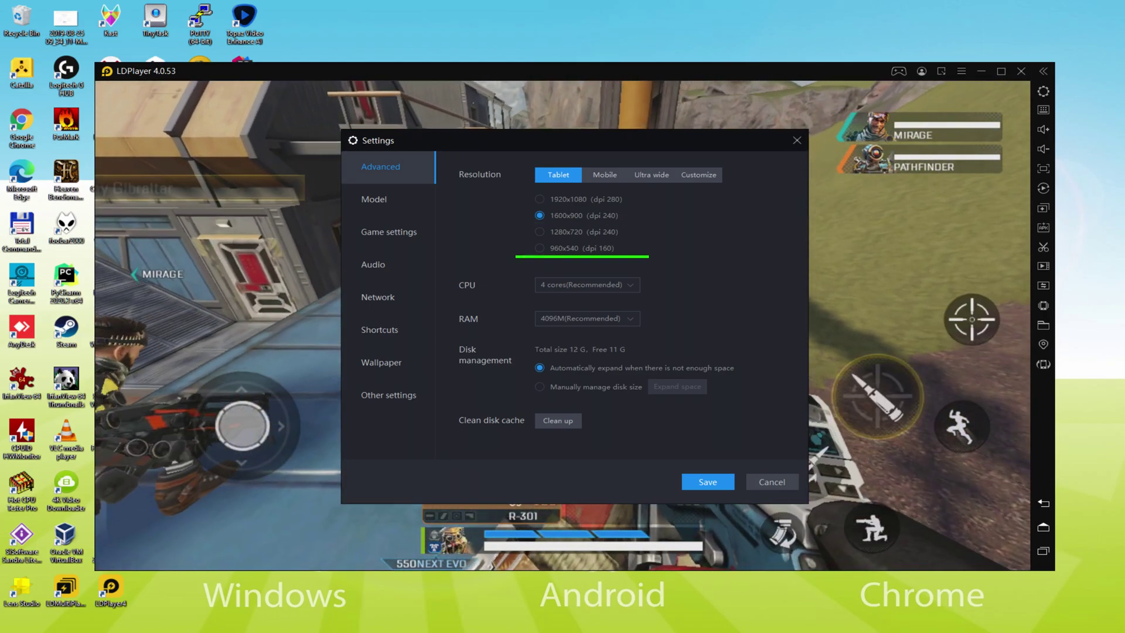
{"action": "left_click", "coordinate": [562, 246]}
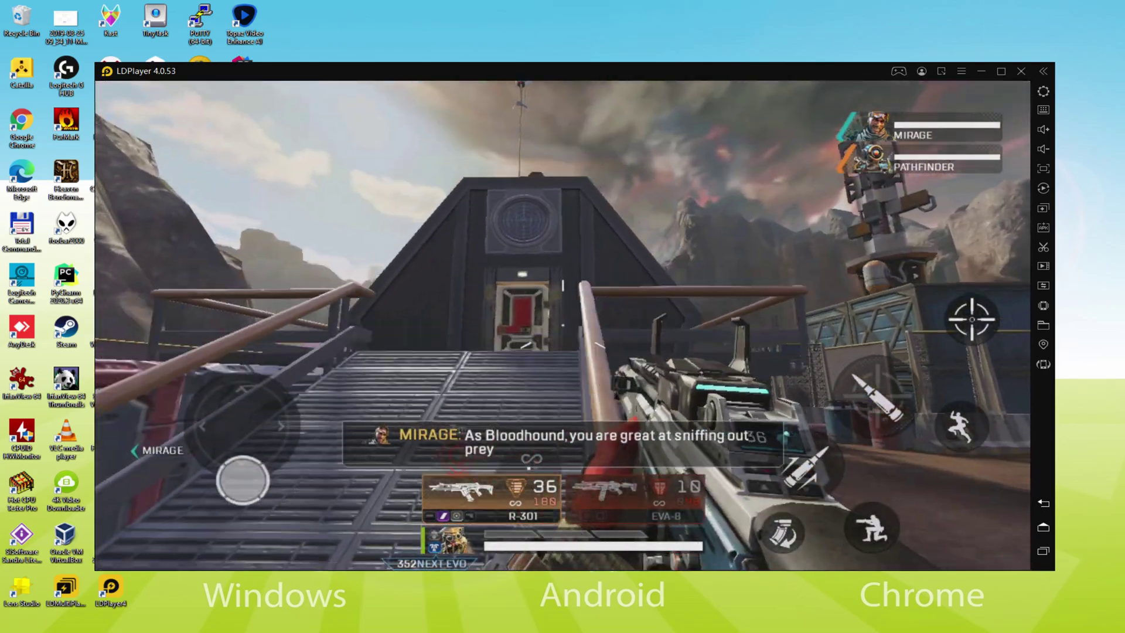
- Confirm the Tactical Ability Guide, approach the building and scan it with the Eye ability
{"action": "key", "text": "a"}
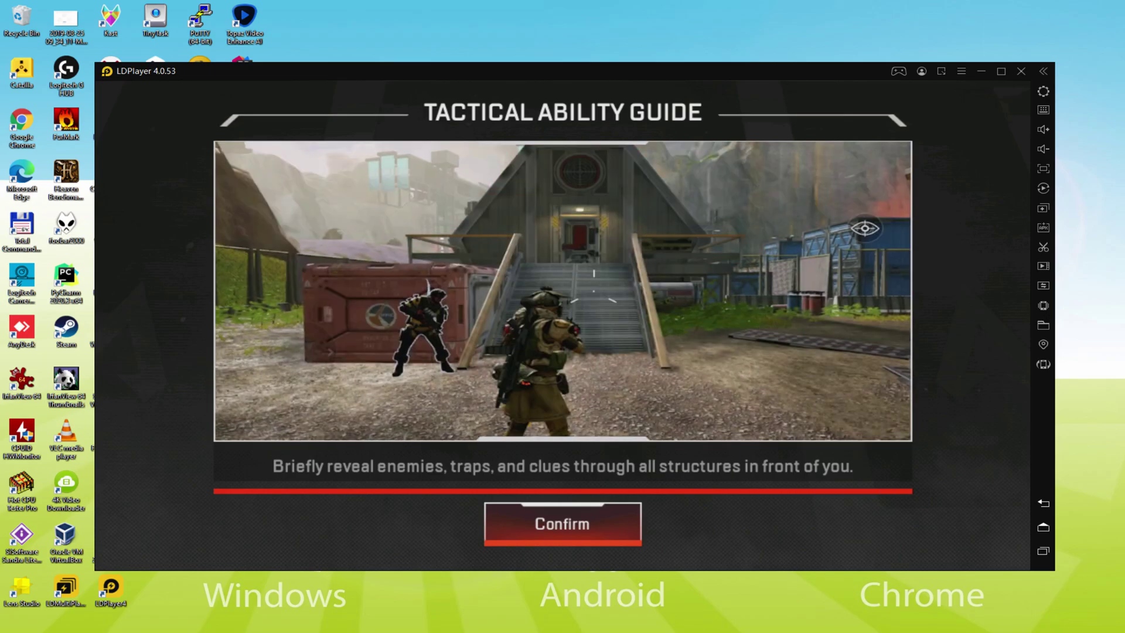
{"action": "left_click", "coordinate": [561, 530]}
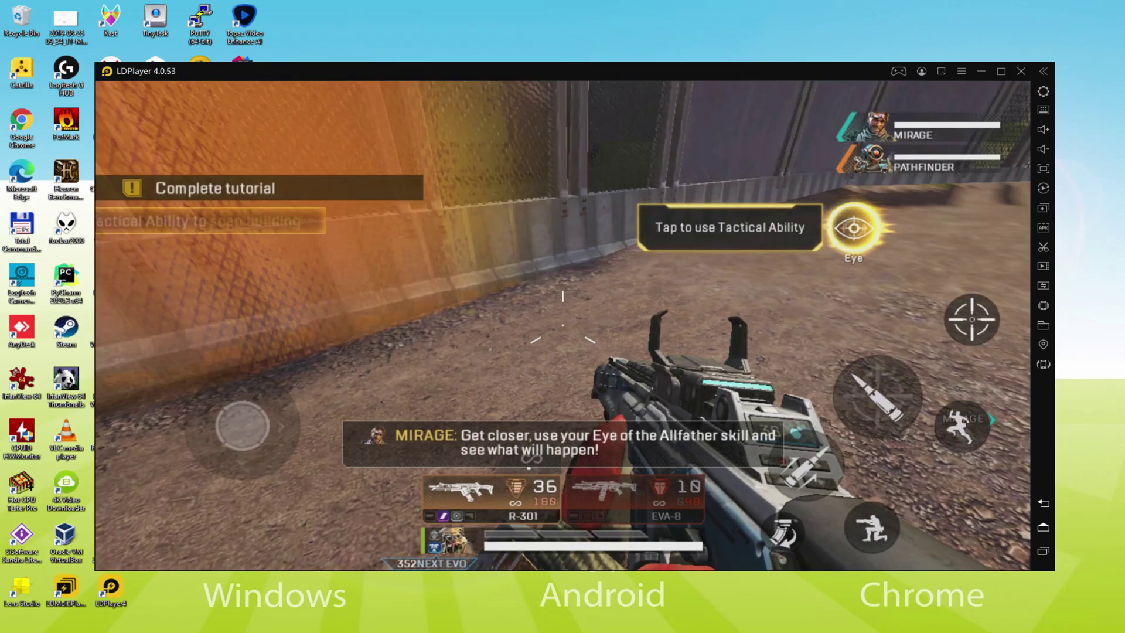
{"action": "key", "text": "w"}
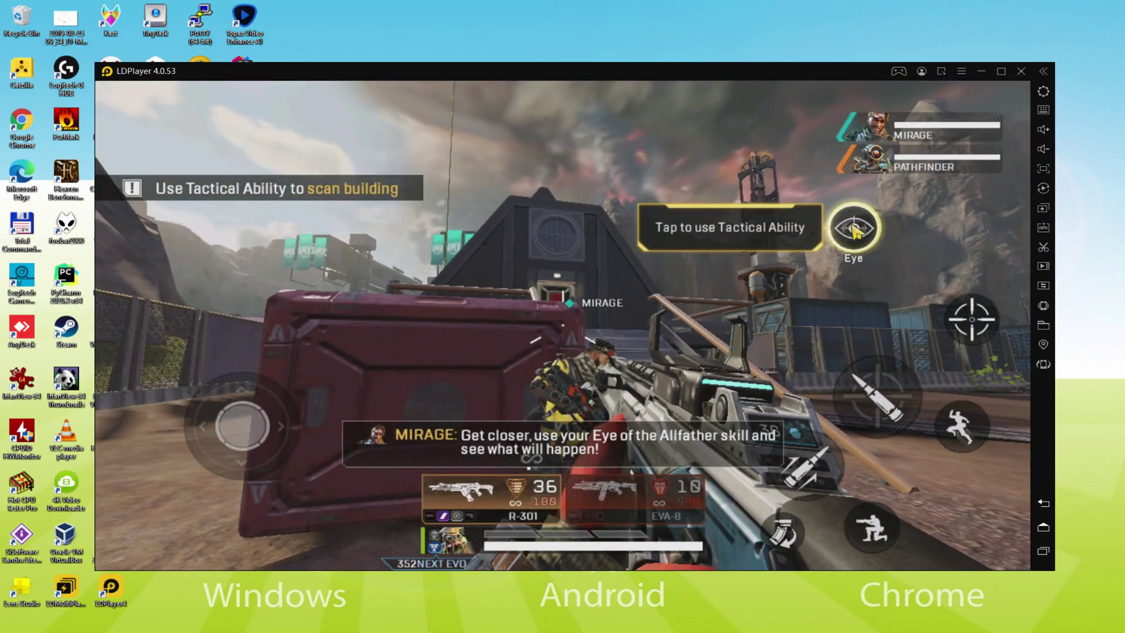
{"action": "left_click", "coordinate": [854, 231]}
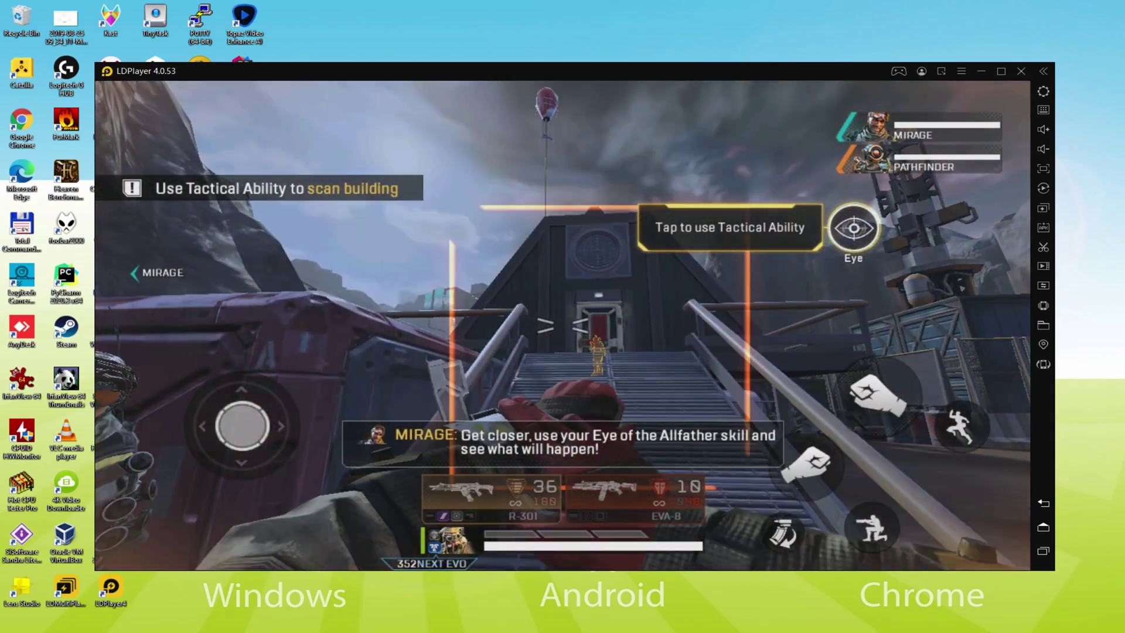
- Fire the R-301 at the building's entrance, reload it and advance up the ramp behind Mirage
{"action": "key", "text": "w"}
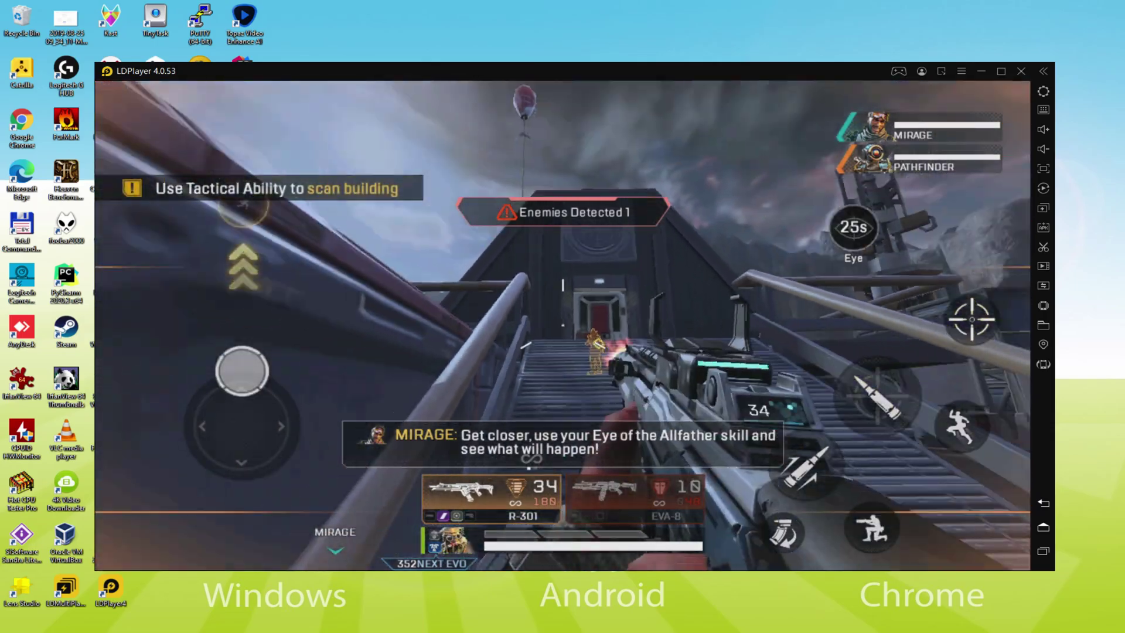
{"action": "key", "text": "s"}
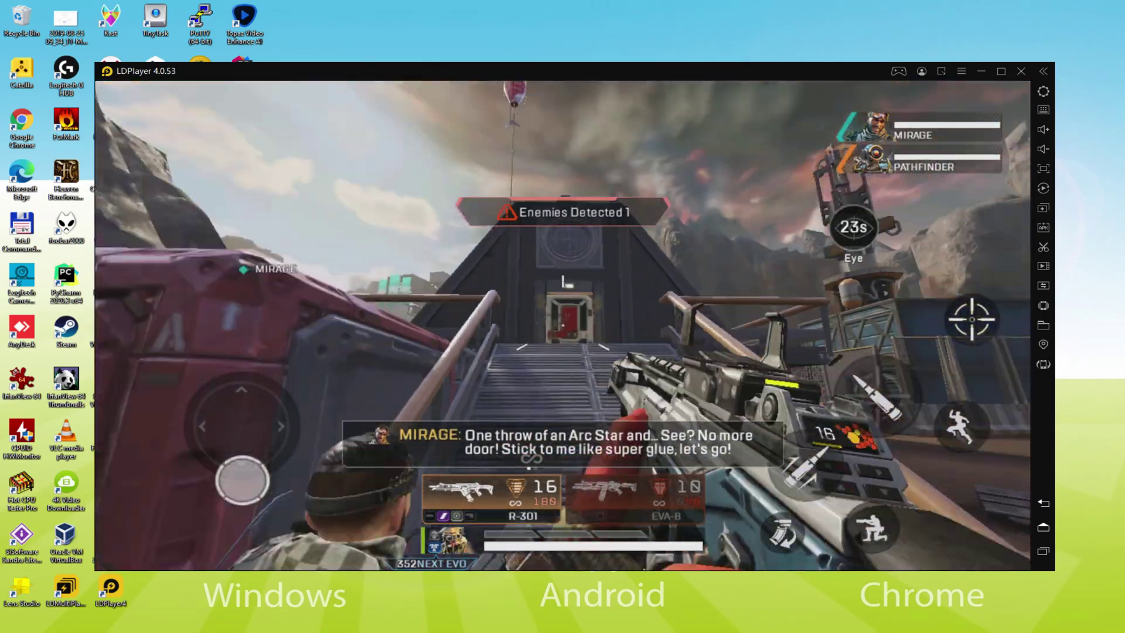
{"action": "key", "text": "w"}
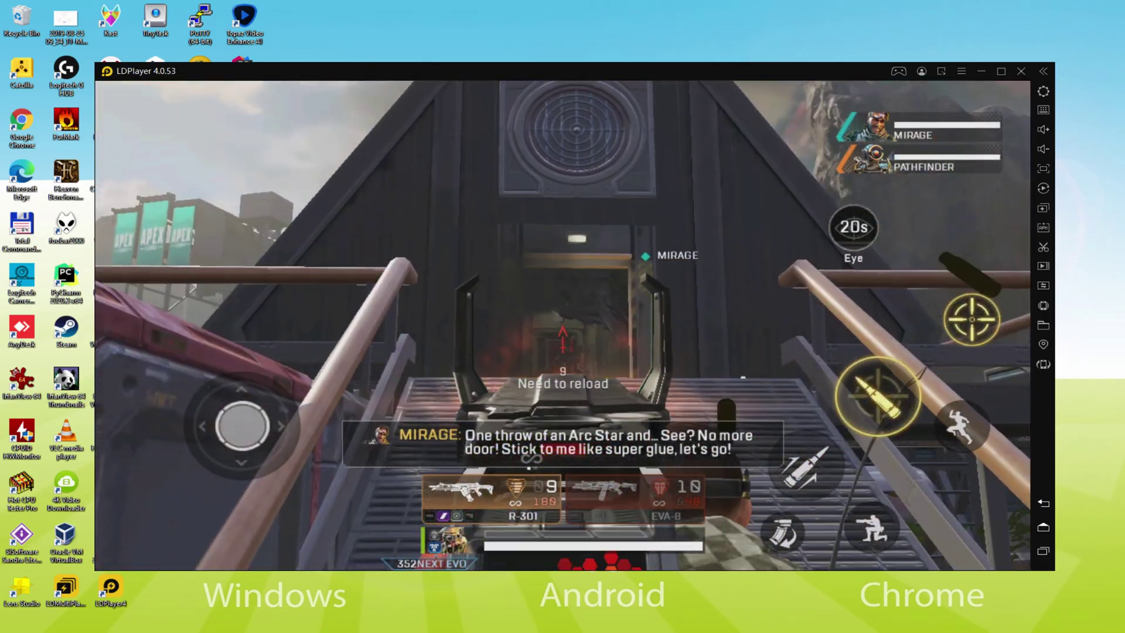
{"action": "key", "text": "w"}
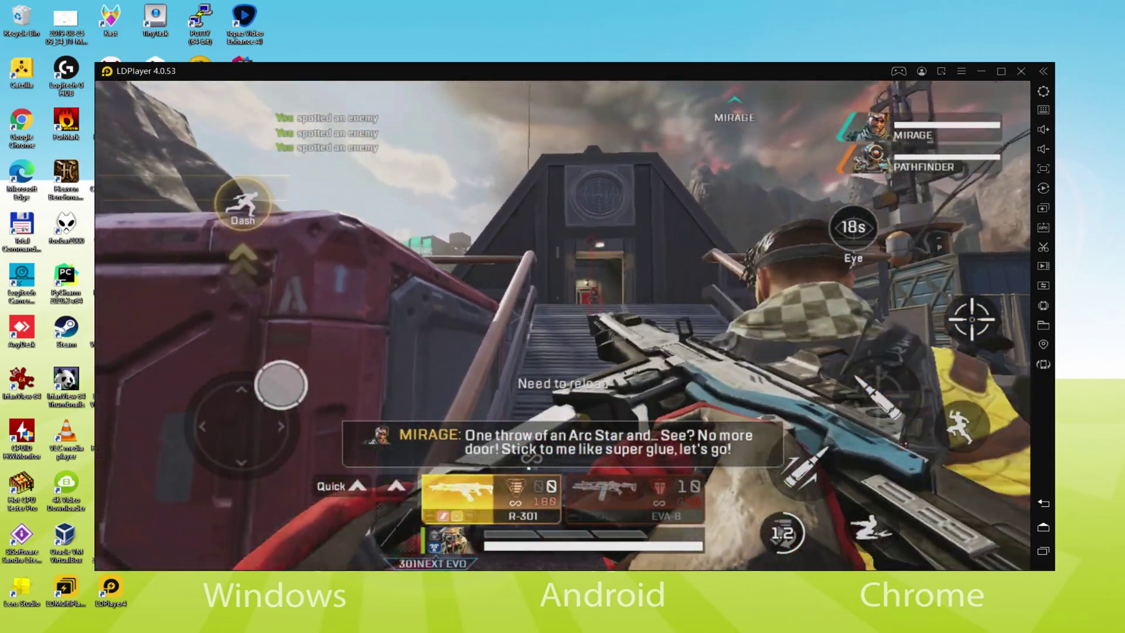
{"action": "key", "text": "r"}
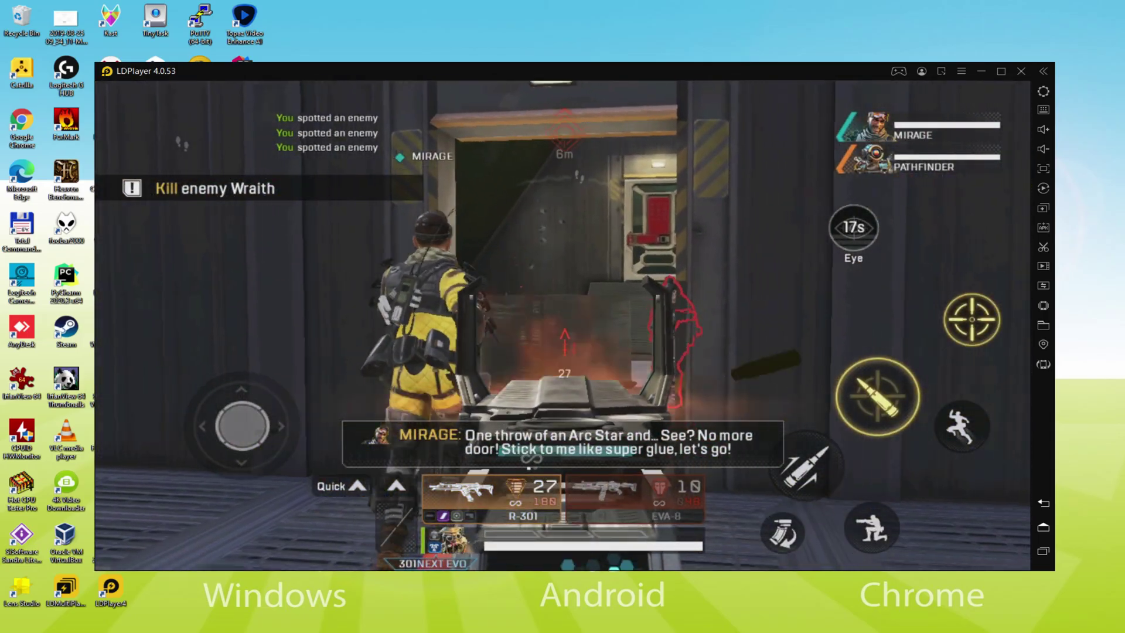